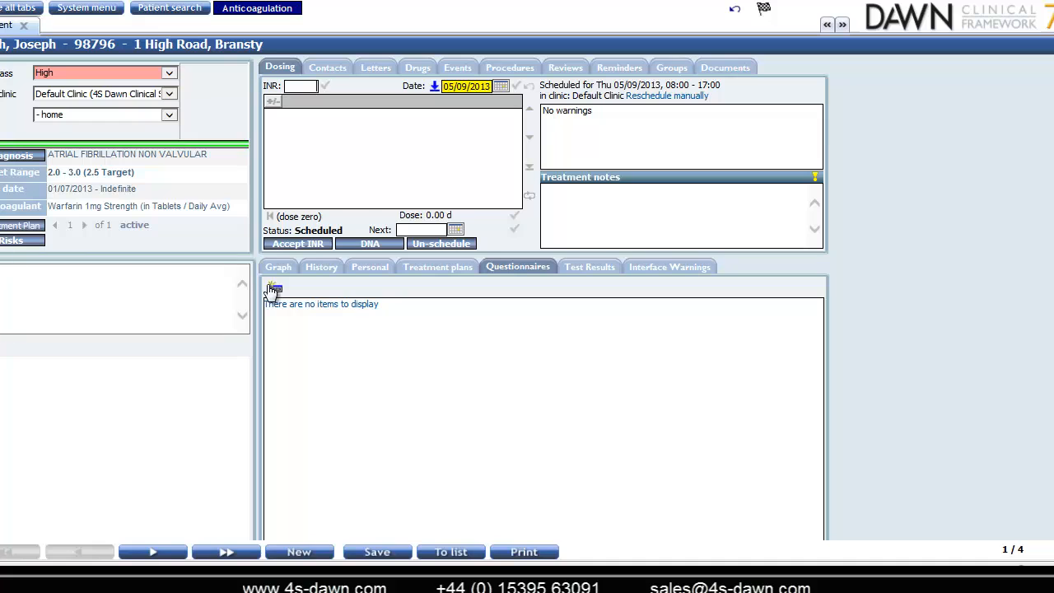
Step: Create a new Rivaroxaban Candidate questionnaire for the patient and check the clinic choices for where it is completed
left_click(274, 285)
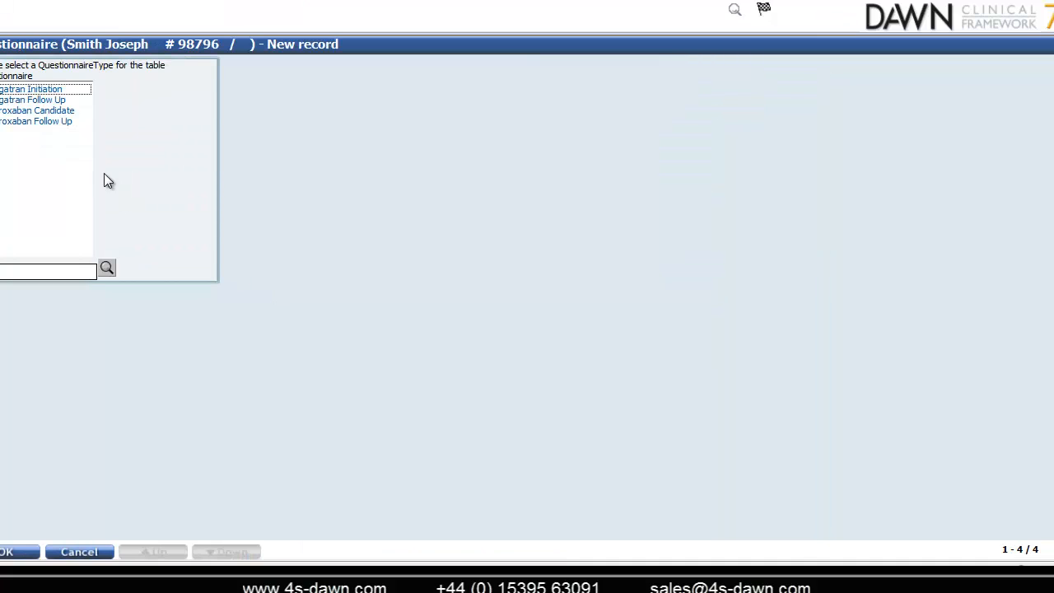
left_click(43, 112)
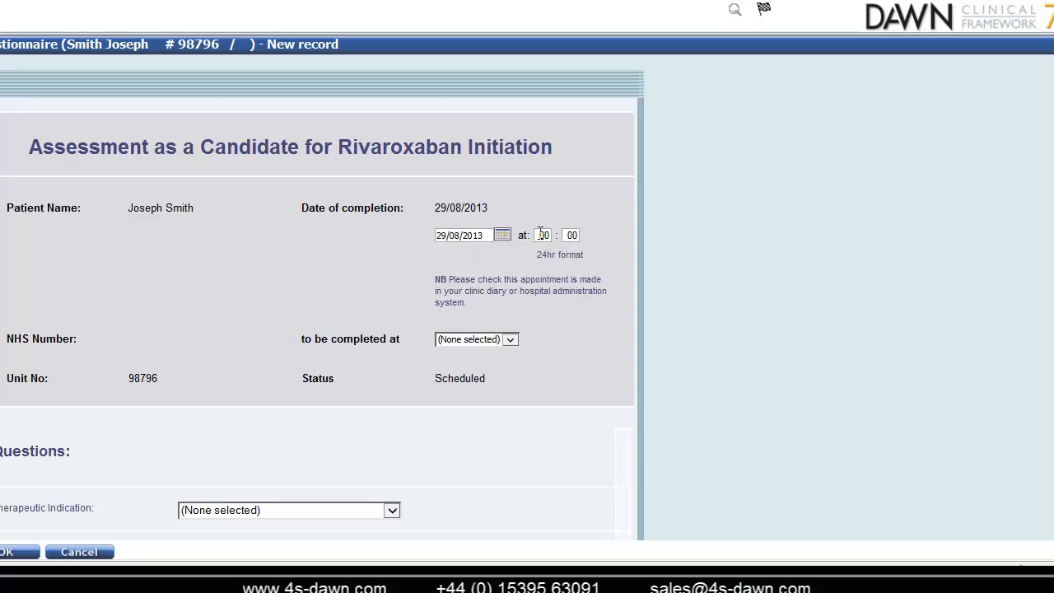
scroll(572, 238, "down", 2)
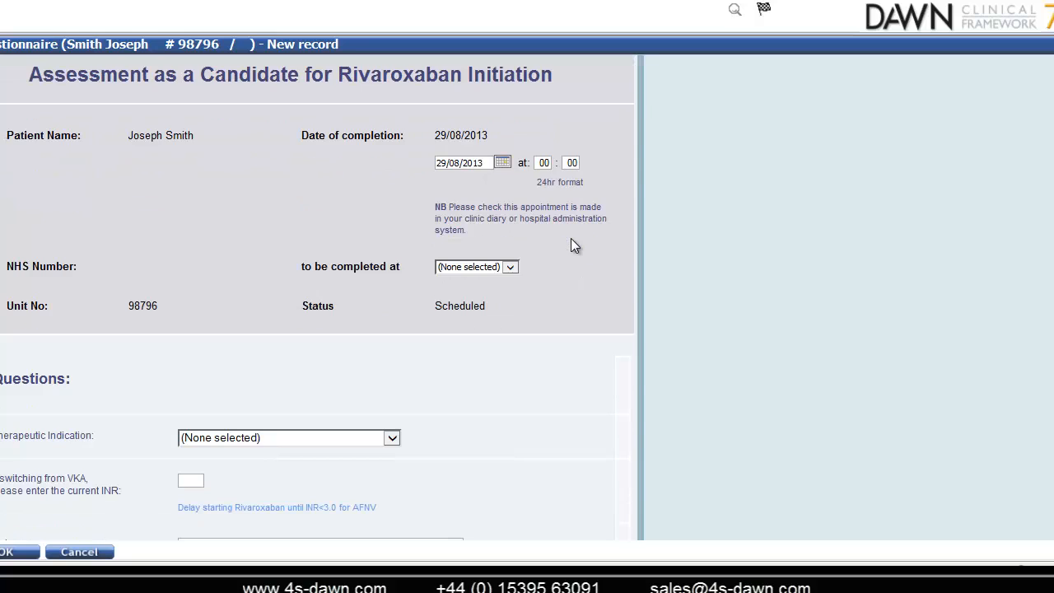
left_click(514, 266)
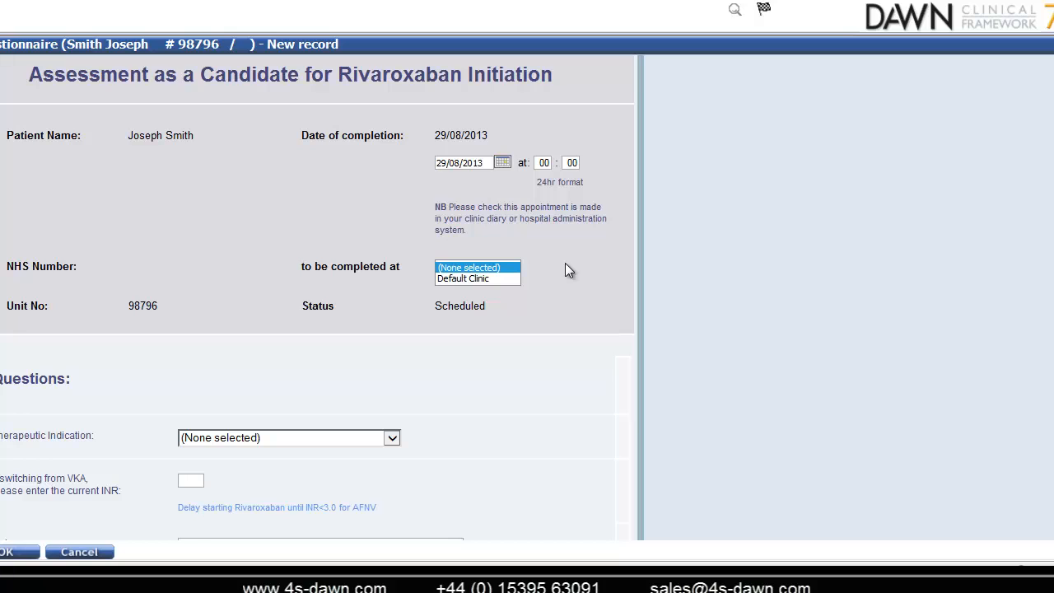
left_click(561, 282)
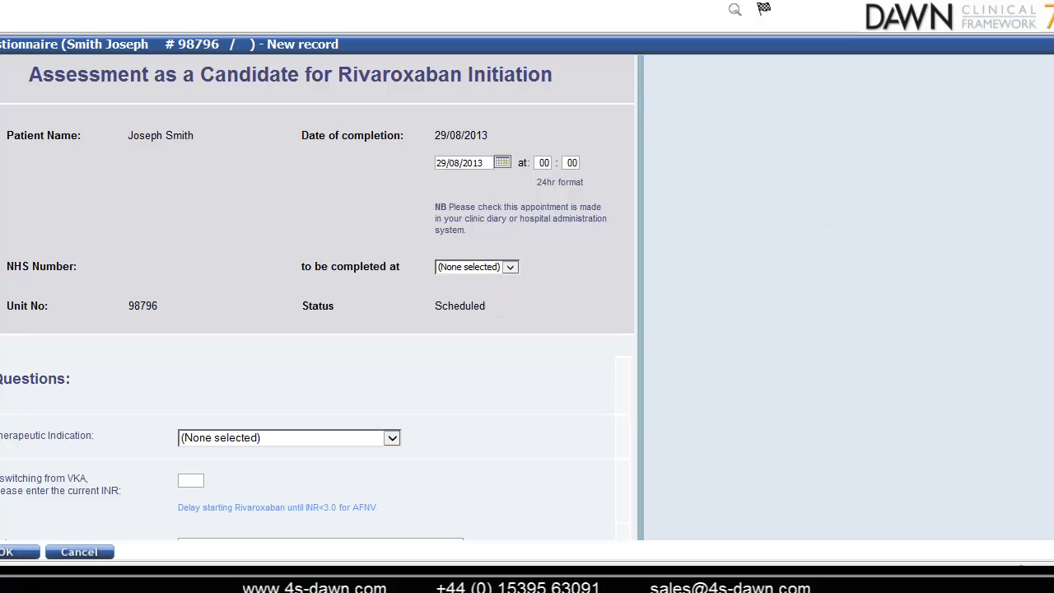
Step: Set the Therapeutic Indication to ATRIAL FIBRILLATION NON VALVULAR
scroll(317, 297, "down", 4)
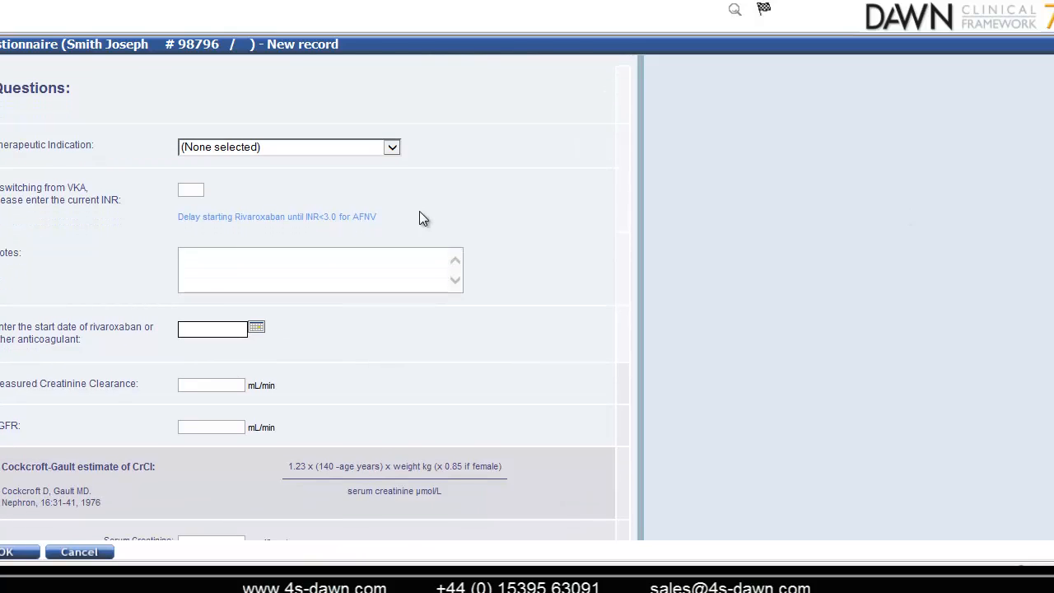
left_click(395, 149)
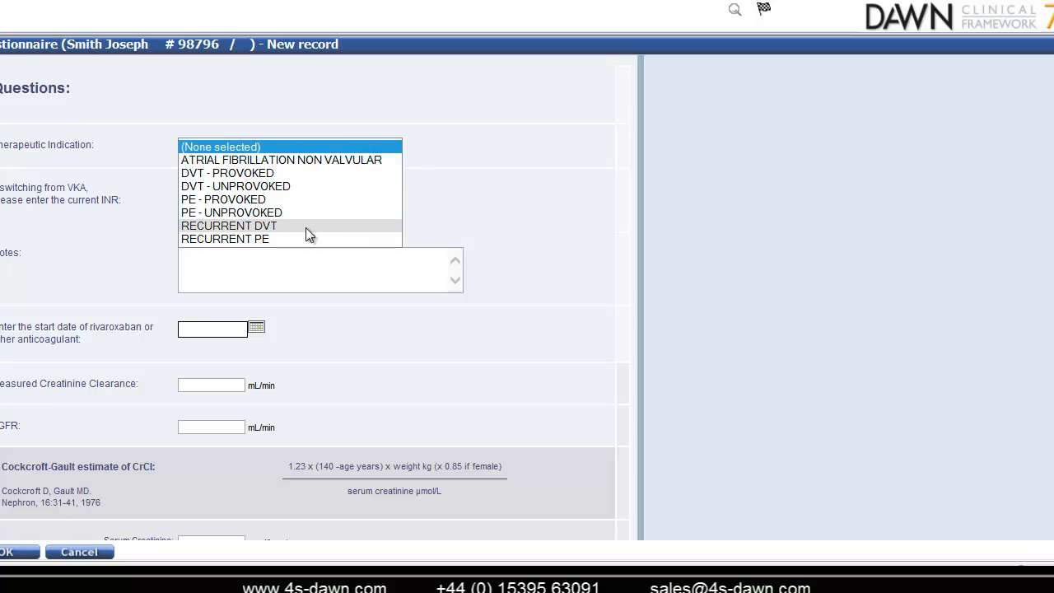
left_click(282, 109)
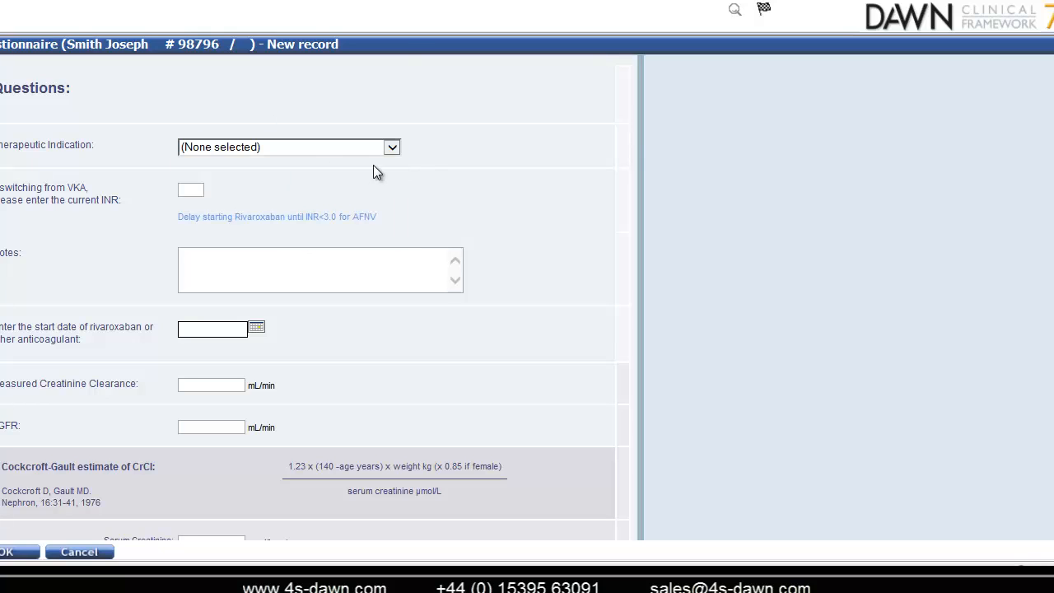
left_click(391, 148)
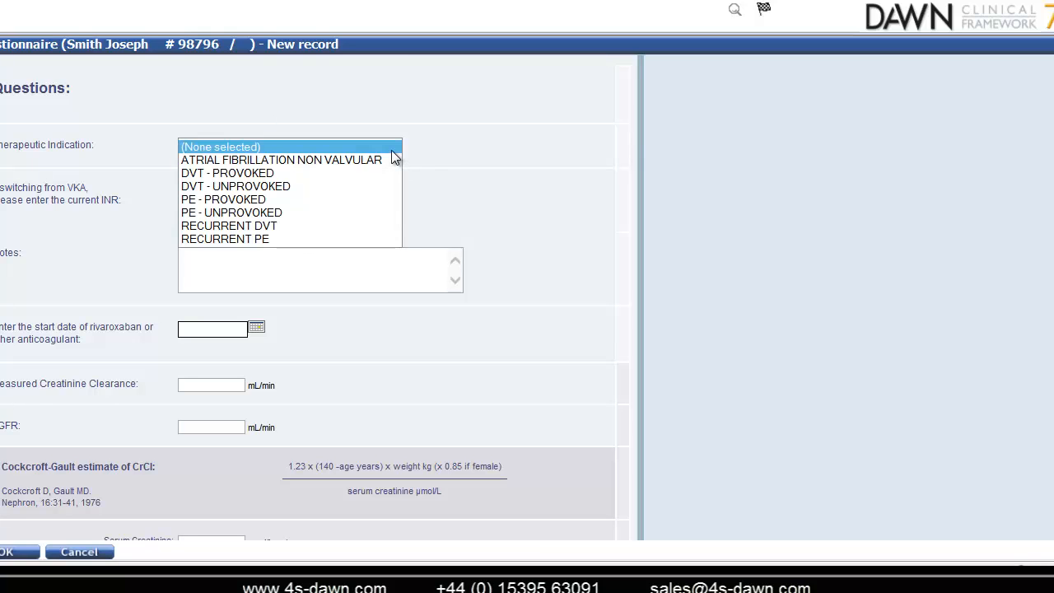
left_click(240, 160)
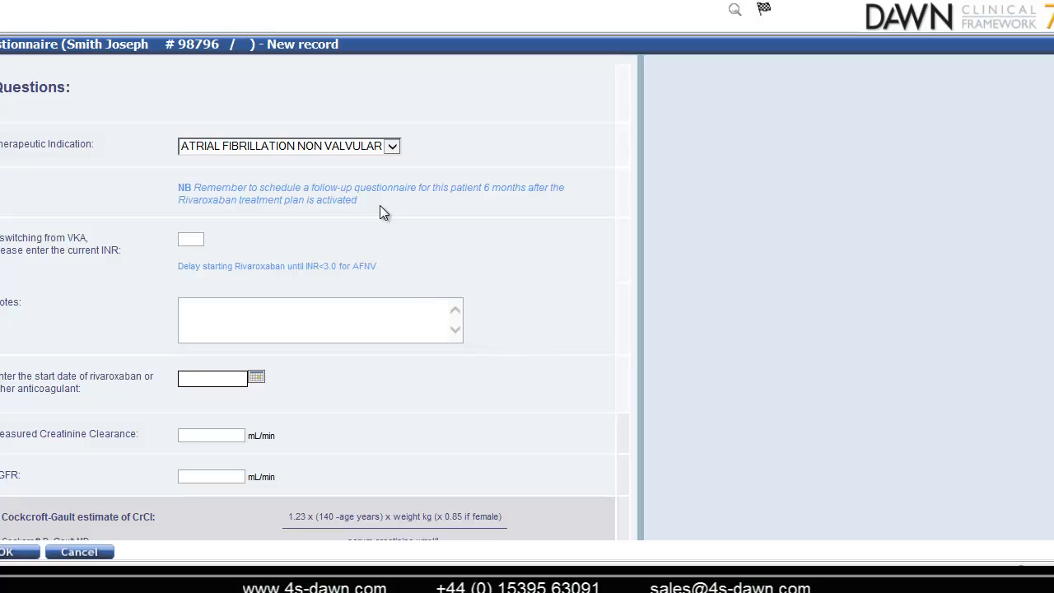
Step: Look over the questions on current INR, notes, anticoagulant start date and renal function
left_click(194, 242)
left_click(282, 327)
scroll(77, 116, "down", 6)
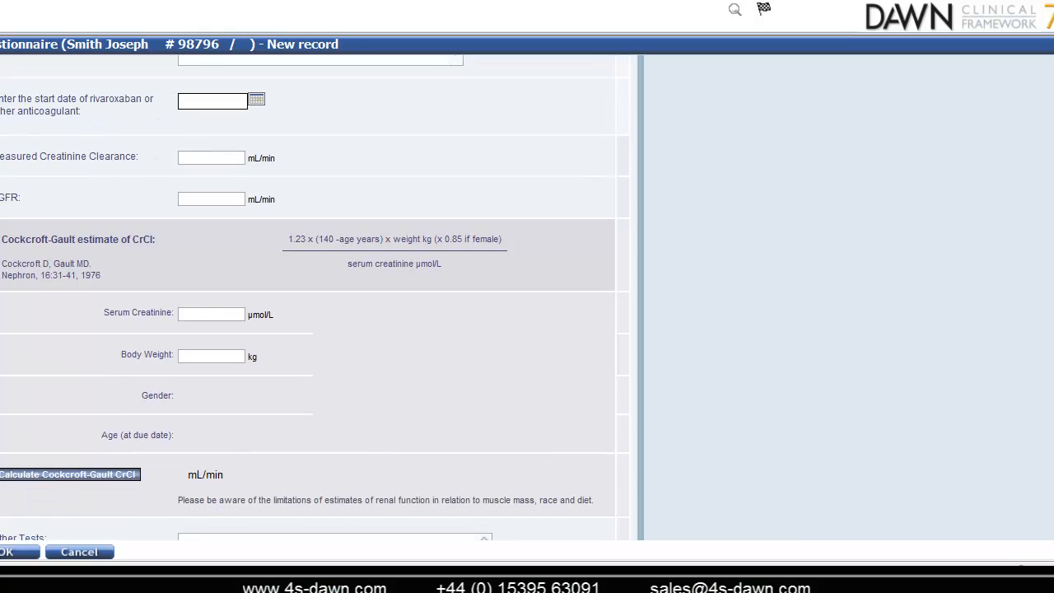
scroll(315, 298, "up", 3)
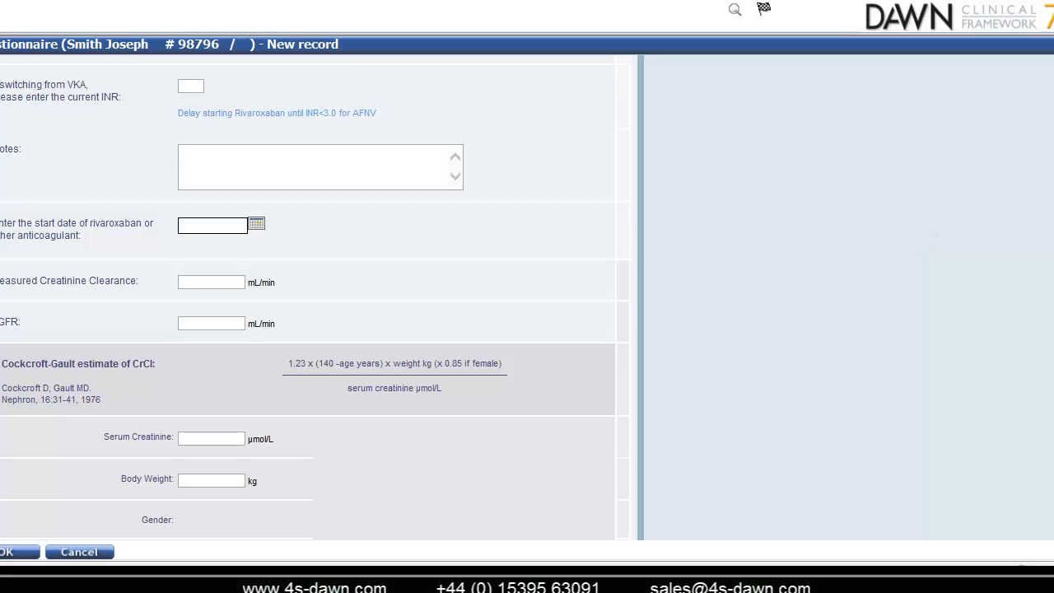
Step: Calculate the Cockcroft-Gault creatinine clearance with a serum creatinine of 150 µmol/L and a body weight of 90 kg
scroll(315, 297, "down", 3)
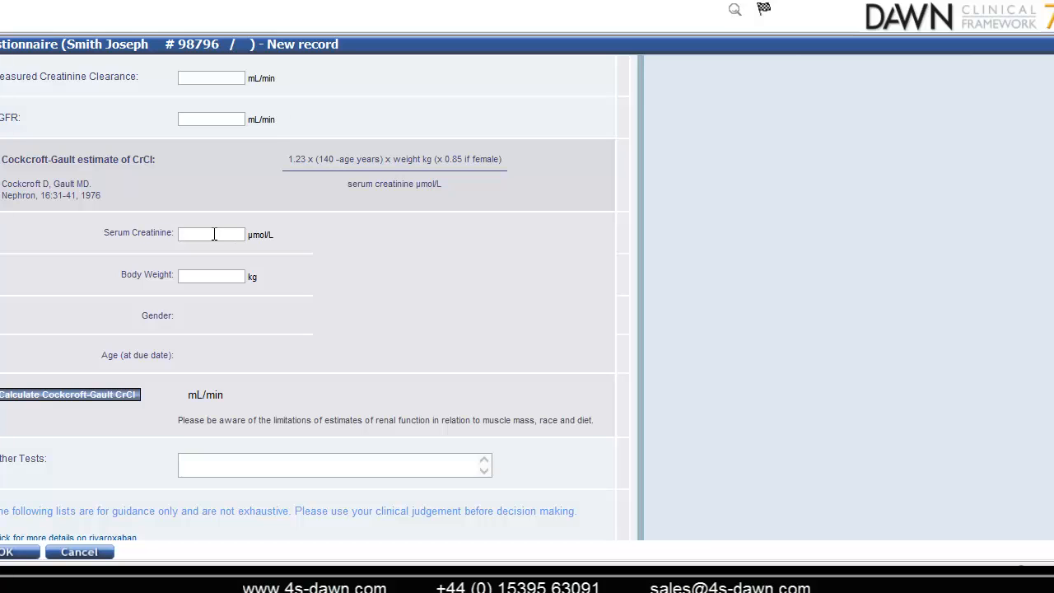
left_click(100, 395)
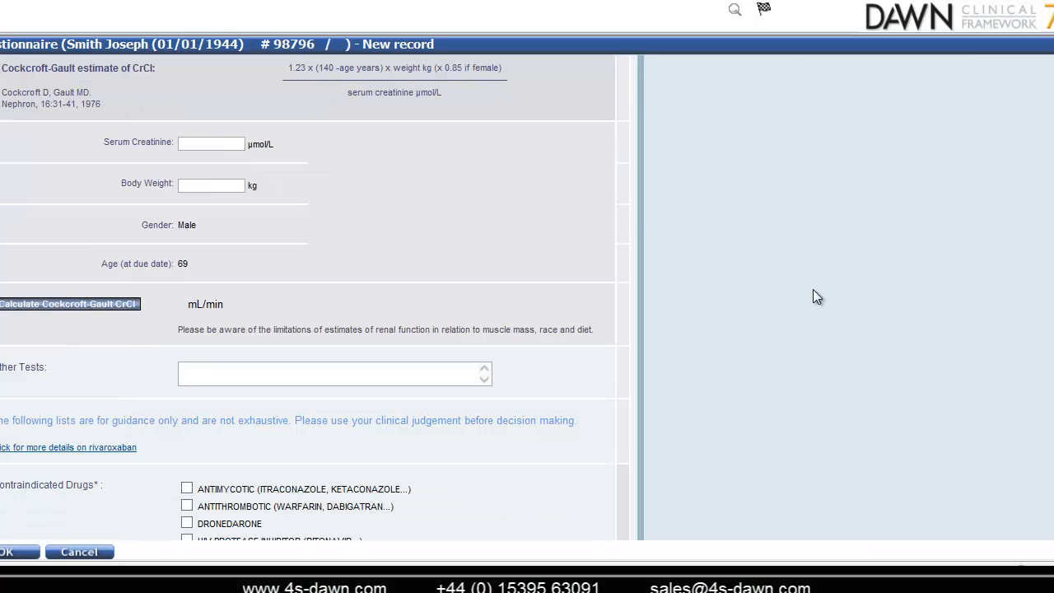
left_click(221, 146)
type("150")
left_click(208, 186)
type("90")
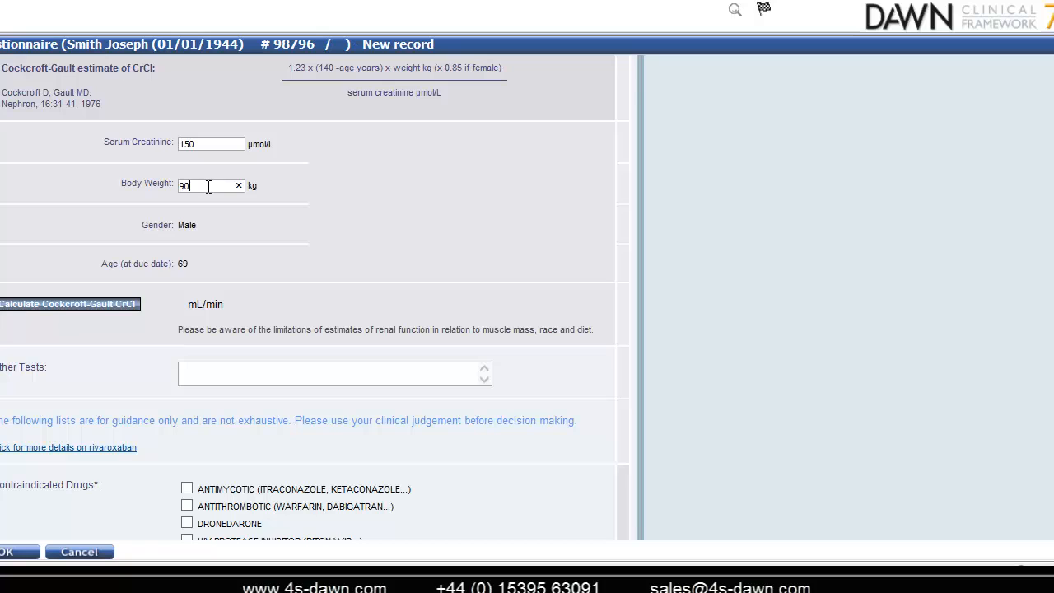
left_click(46, 304)
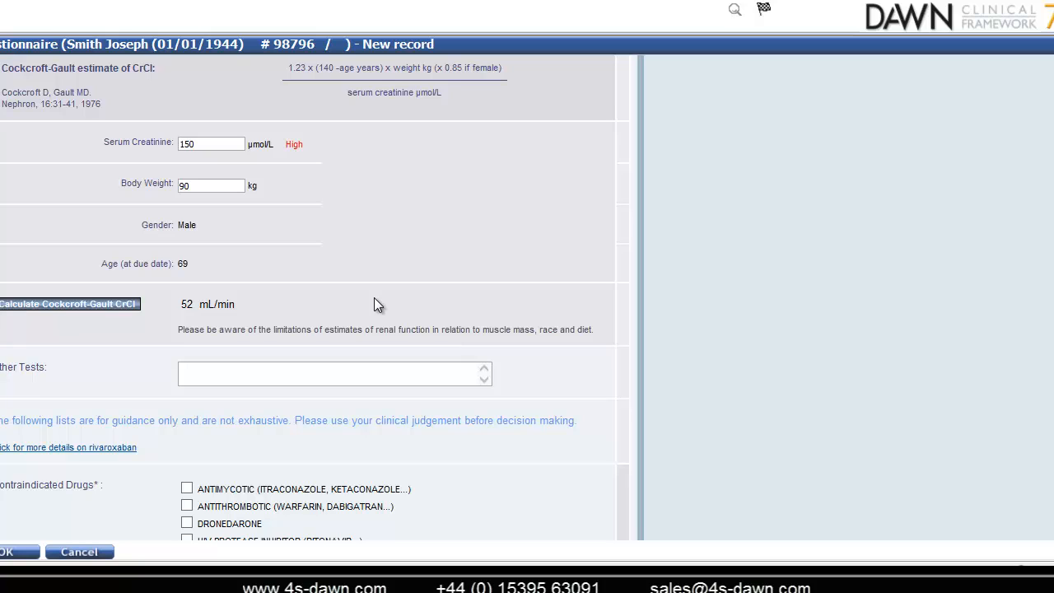
Step: Record ASPIRIN as an interacting drug in the questionnaire
scroll(314, 301, "down", 5)
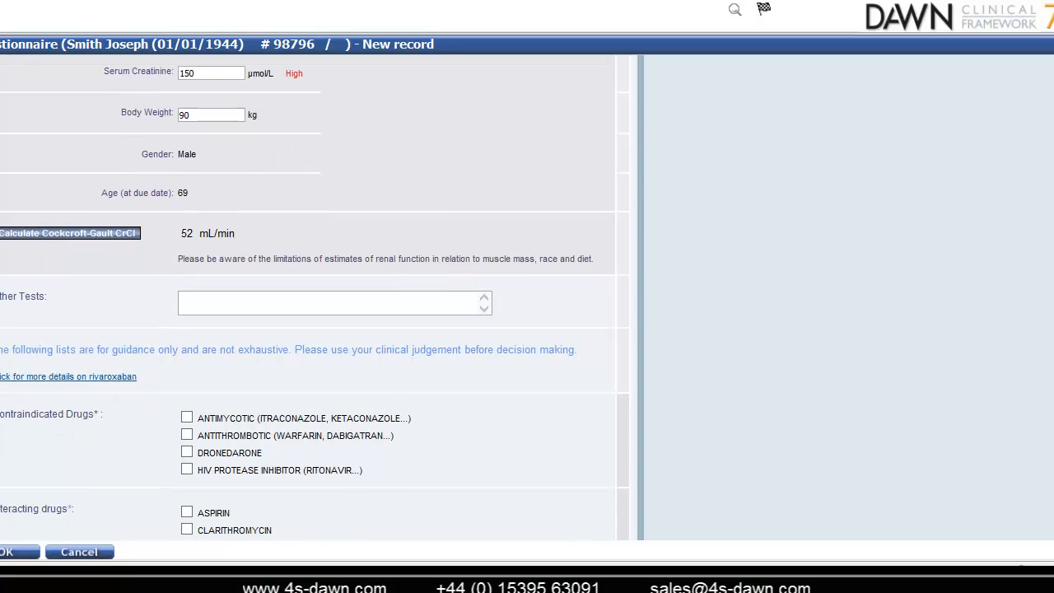
scroll(275, 88, "down", 2)
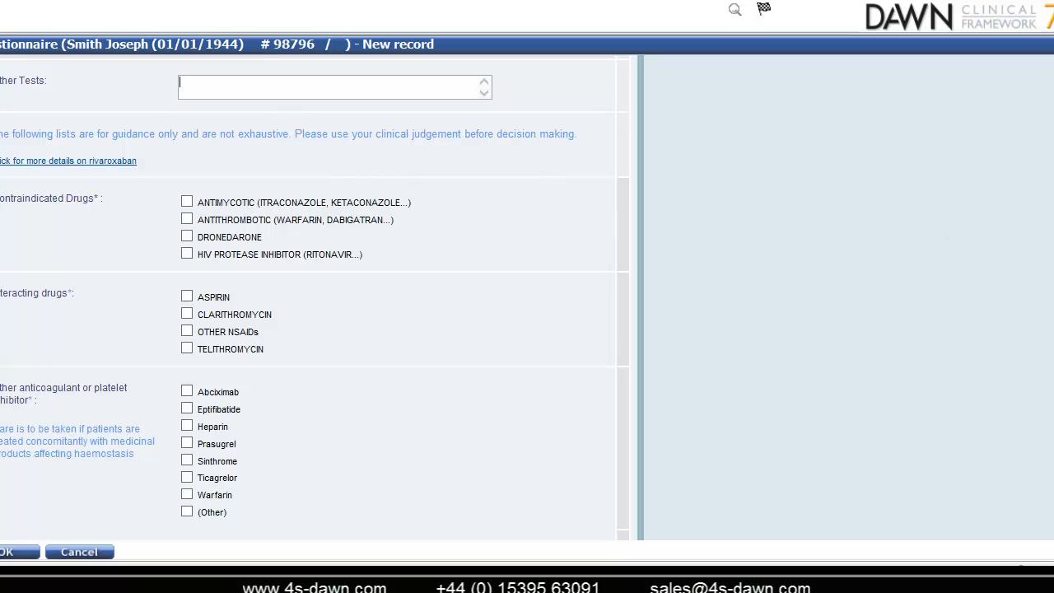
scroll(314, 299, "down", 3)
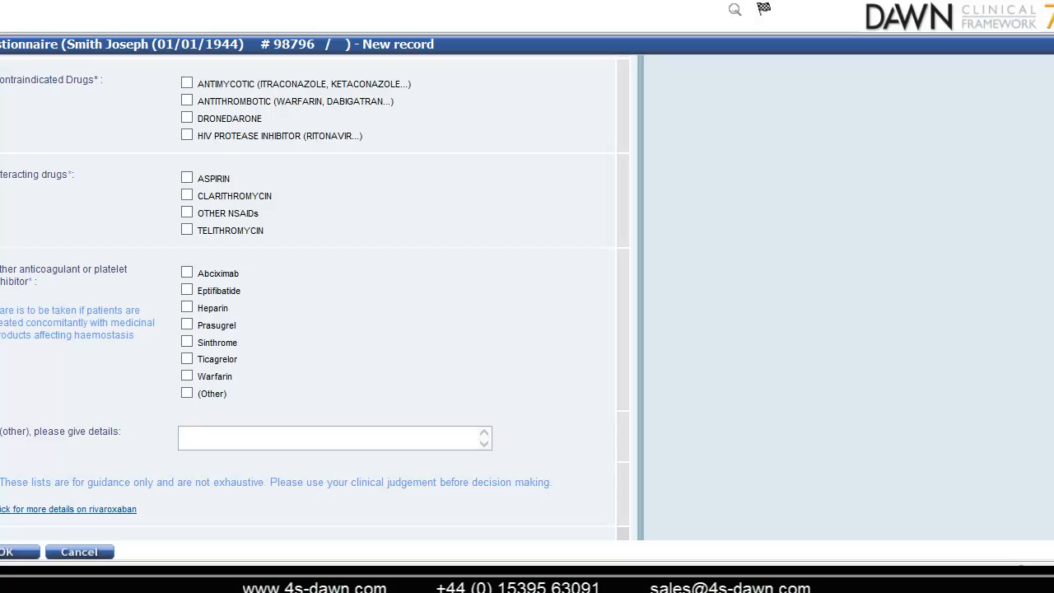
left_click(187, 84)
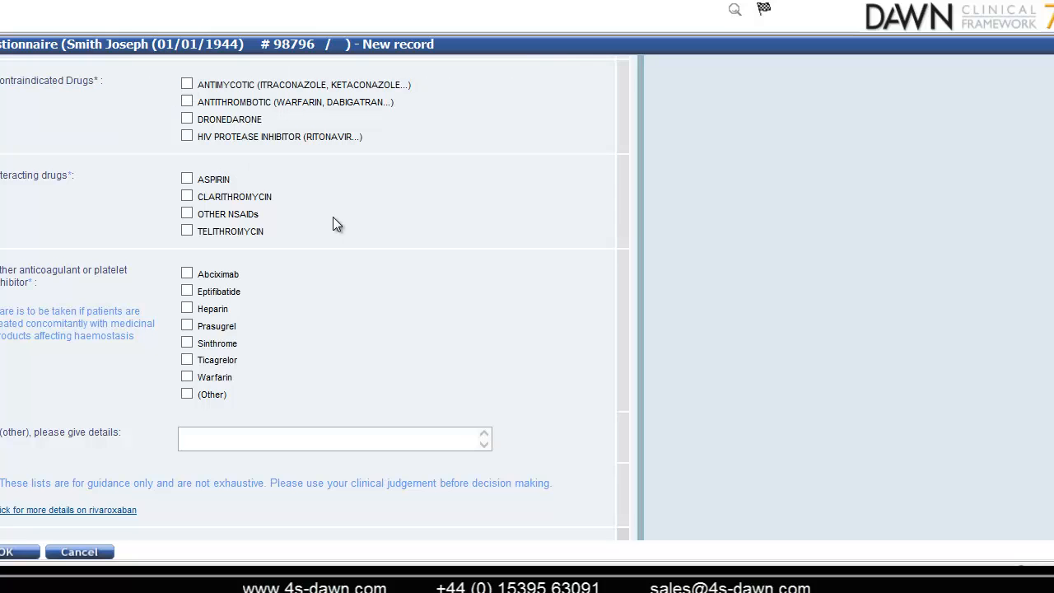
scroll(315, 297, "down", 3)
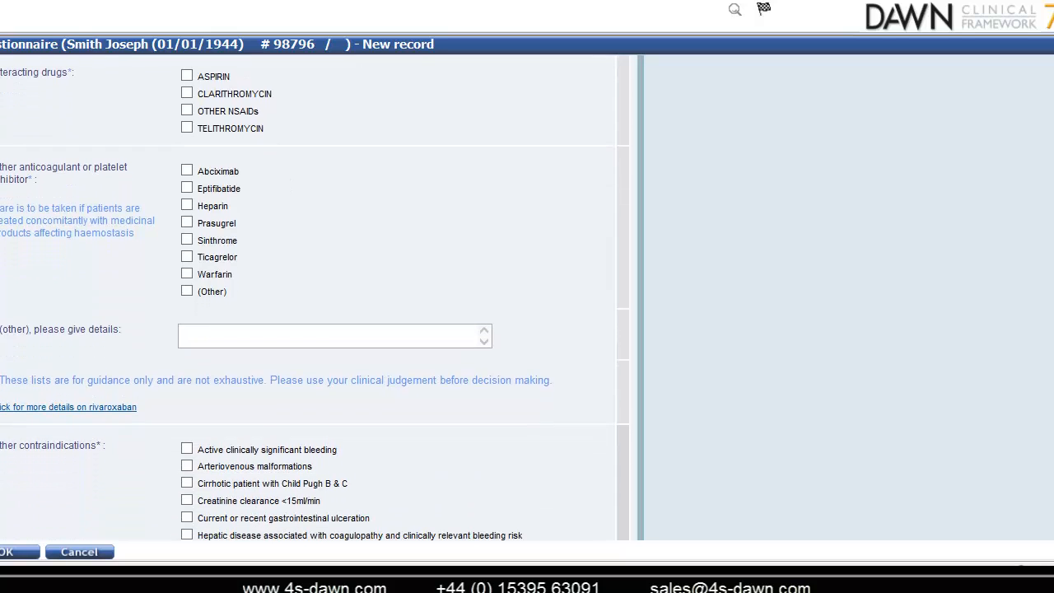
left_click(187, 77)
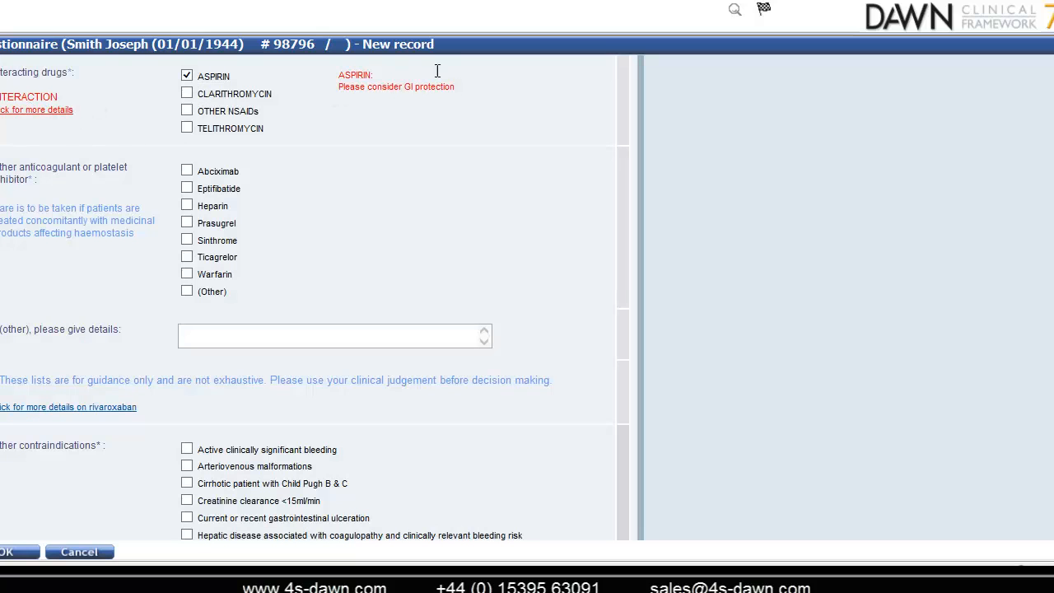
Step: View the drug interaction's further details on the Xarelto website and close the page
left_click(29, 117)
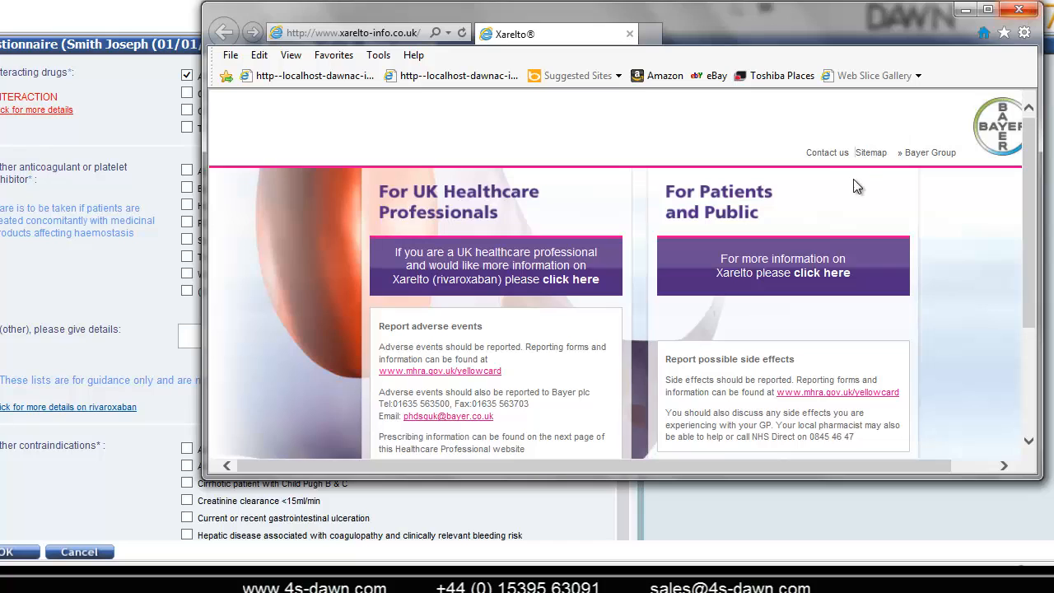
scroll(857, 186, "down", 1)
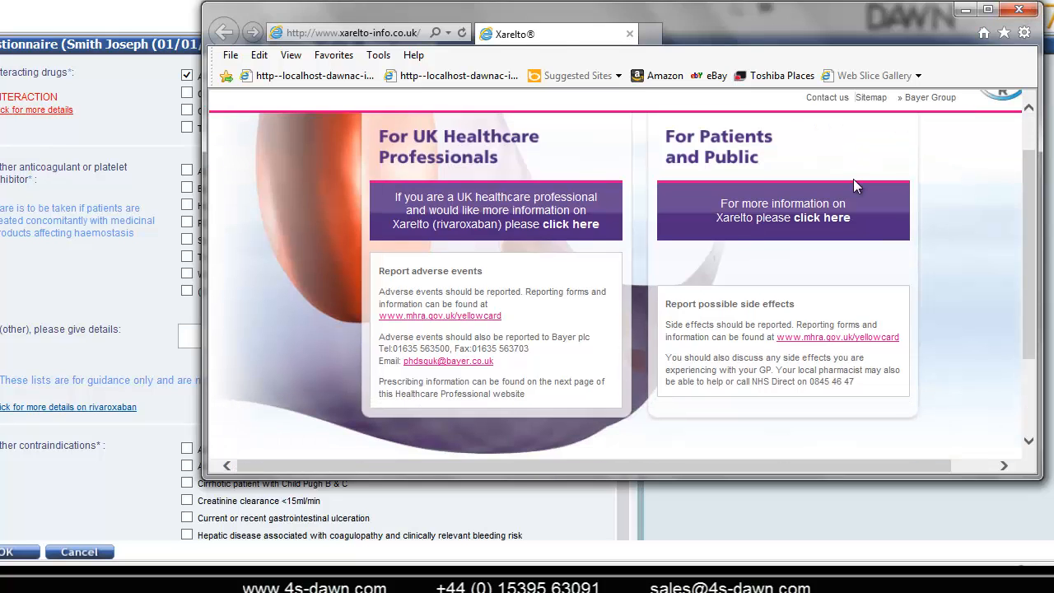
left_click(1019, 9)
Step: Mark Active clinically significant bleeding under Other contraindications and clear it again
scroll(198, 90, "down", 2)
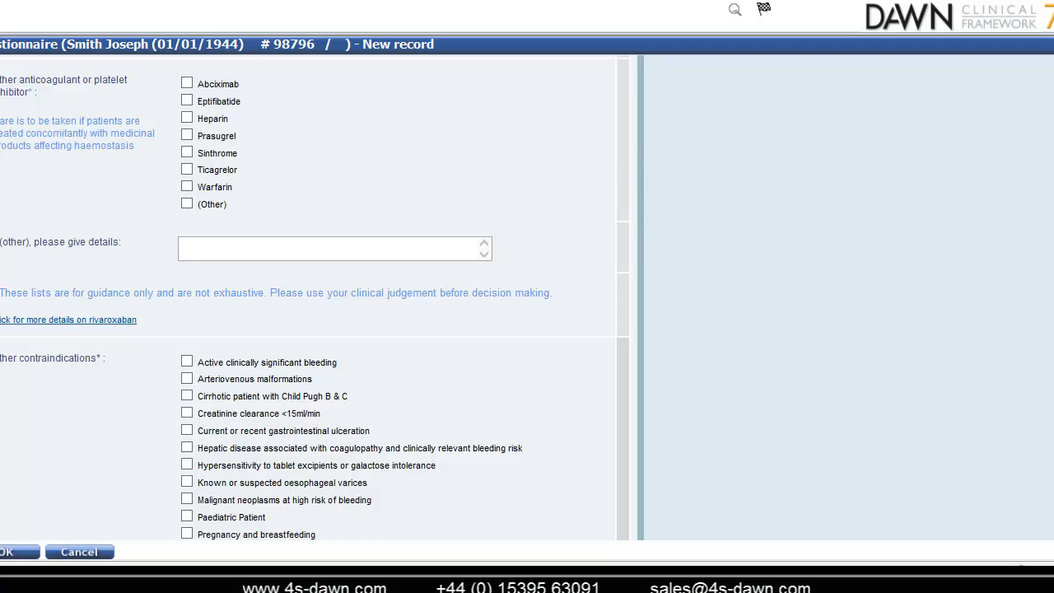
scroll(395, 129, "down", 3)
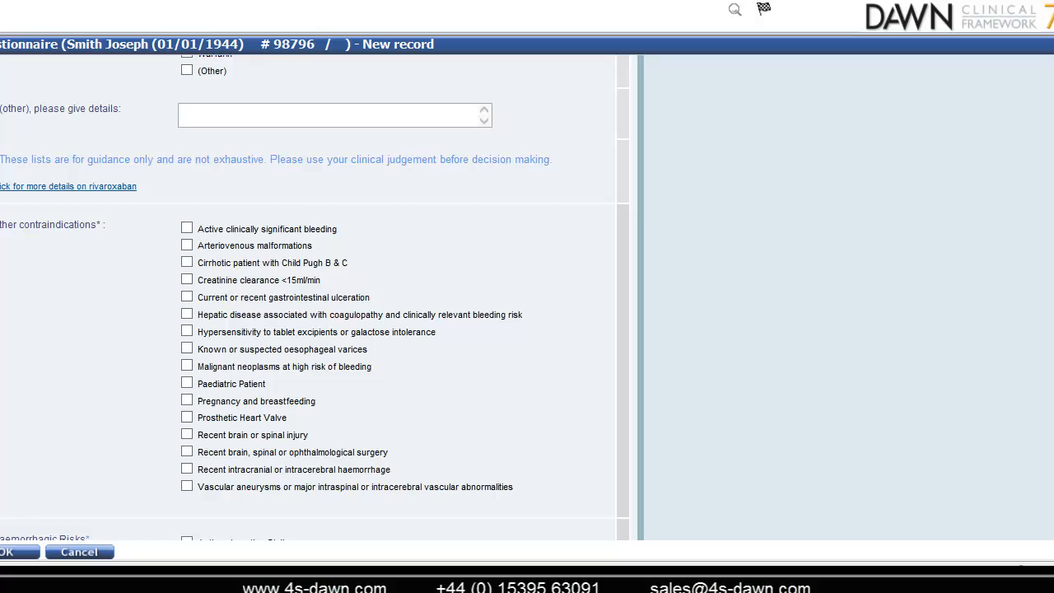
scroll(315, 296, "down", 3)
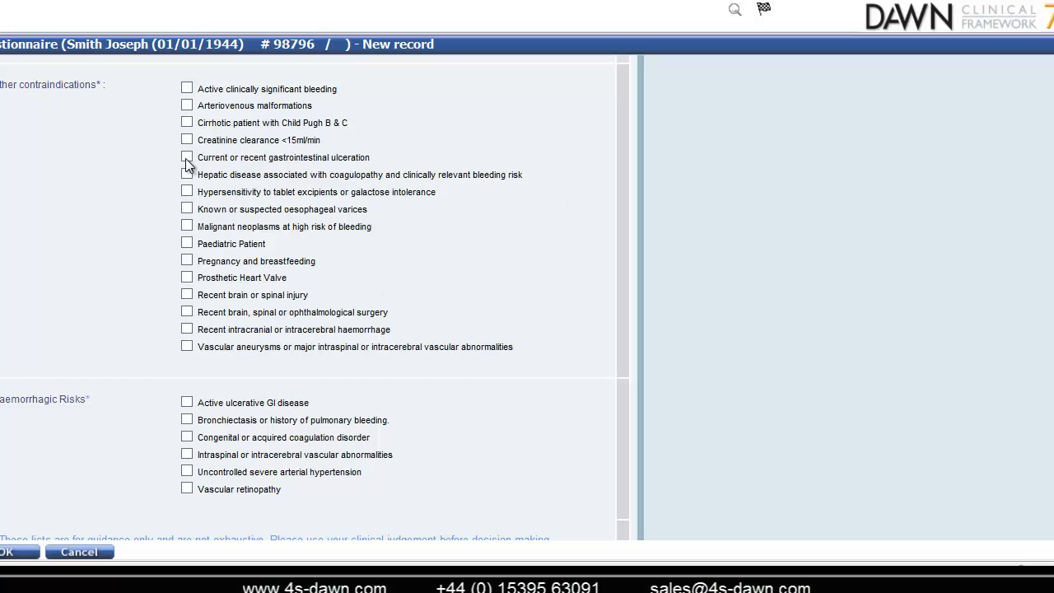
left_click(187, 88)
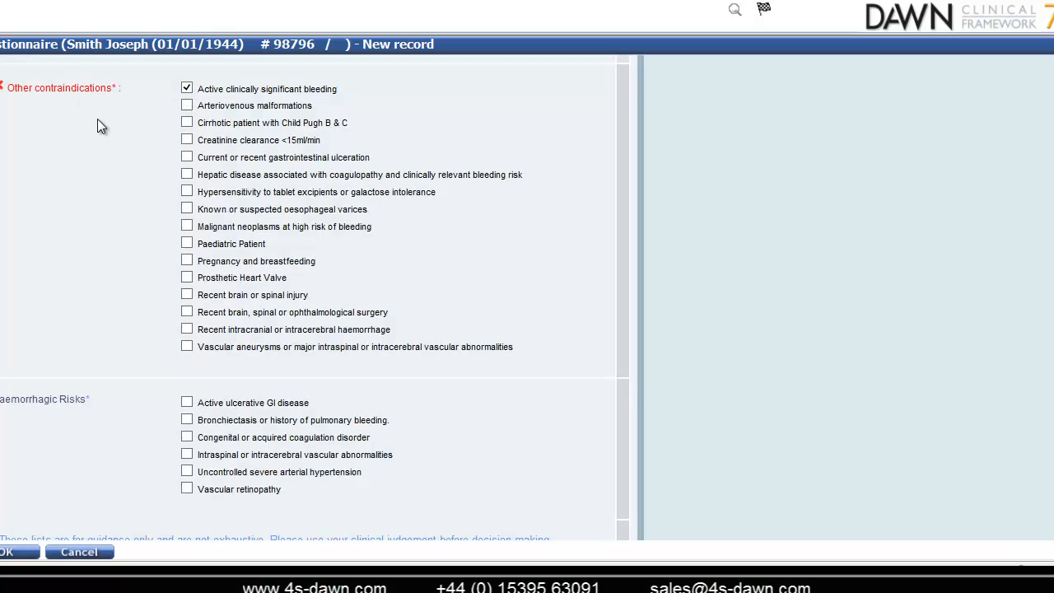
left_click(187, 88)
Step: Mark Active ulcerative GI disease under Haemorrhagic Risks
scroll(315, 298, "down", 4)
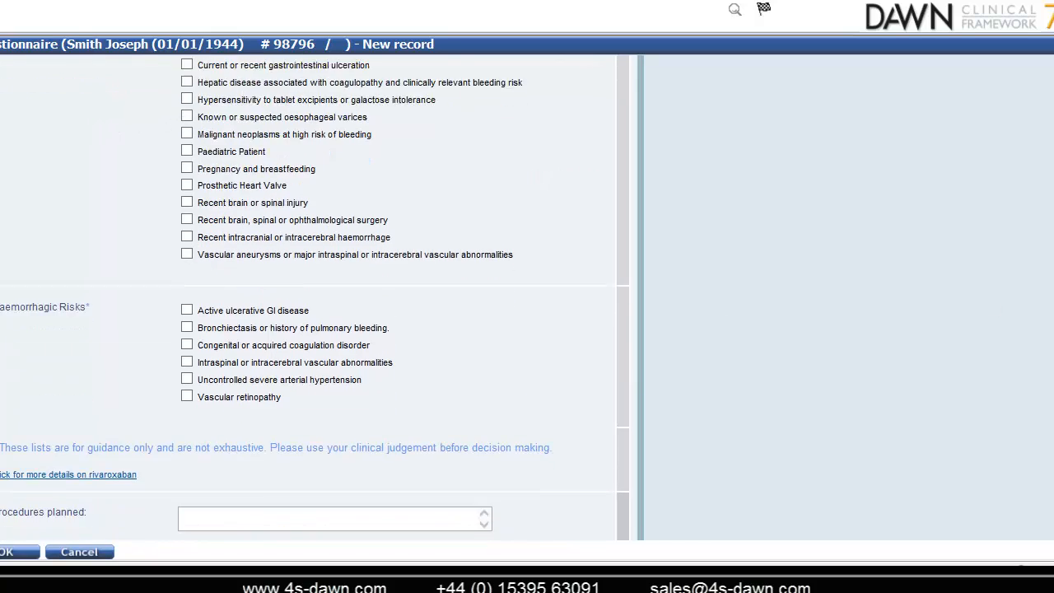
scroll(150, 146, "down", 1)
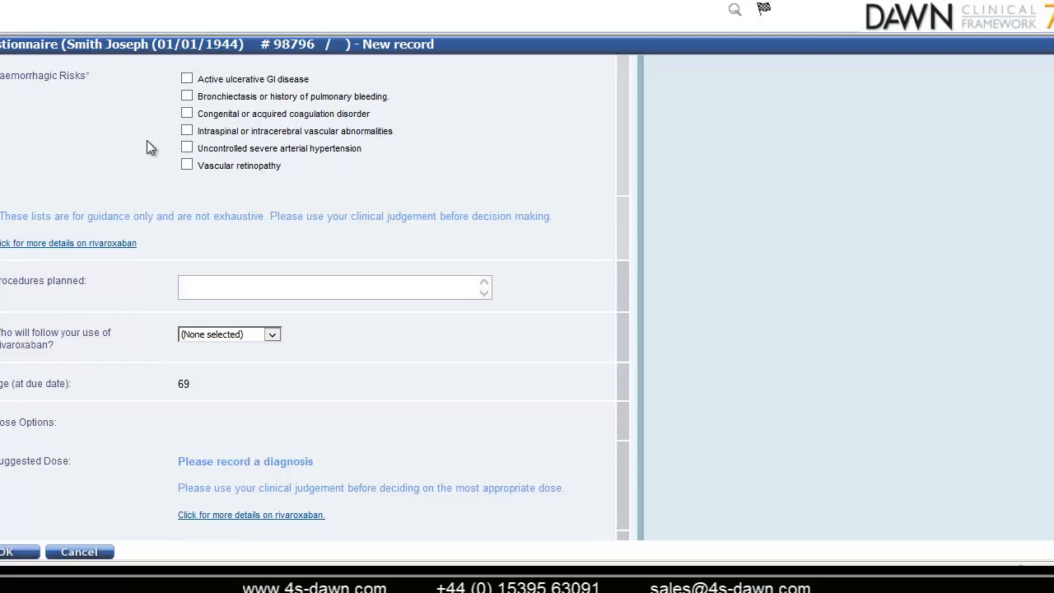
left_click(187, 79)
Step: Review the Procedures planned field and the choices for who will follow the patient's use of rivaroxaban
scroll(500, 210, "down", 3)
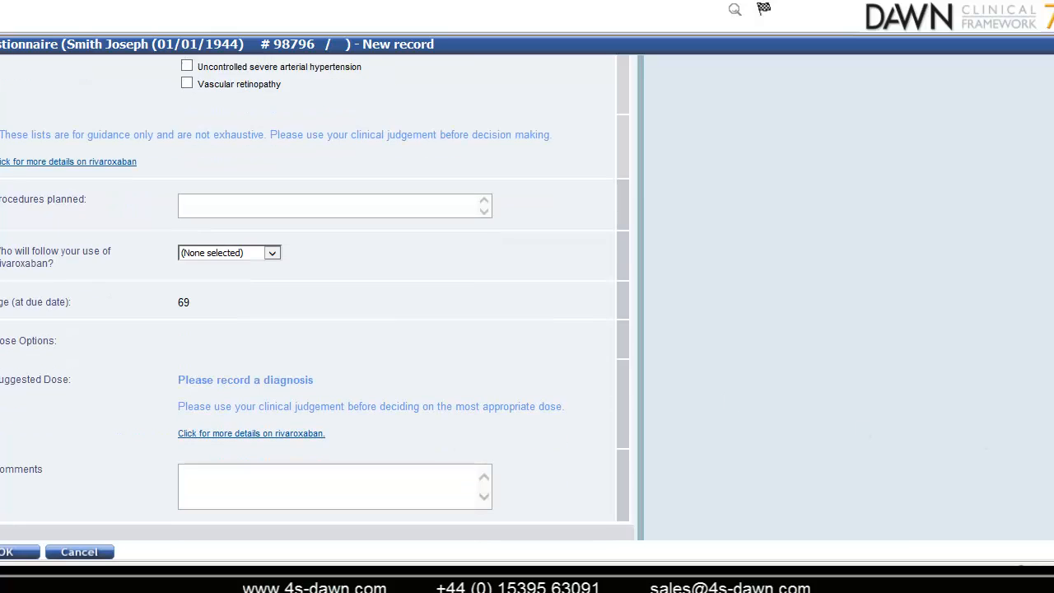
left_click(215, 89)
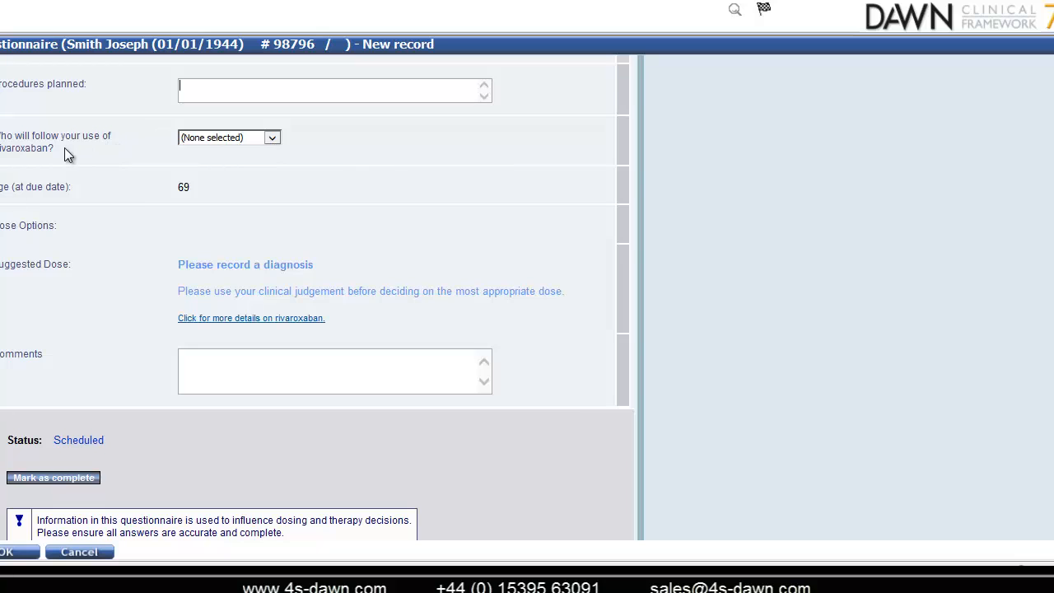
left_click(272, 139)
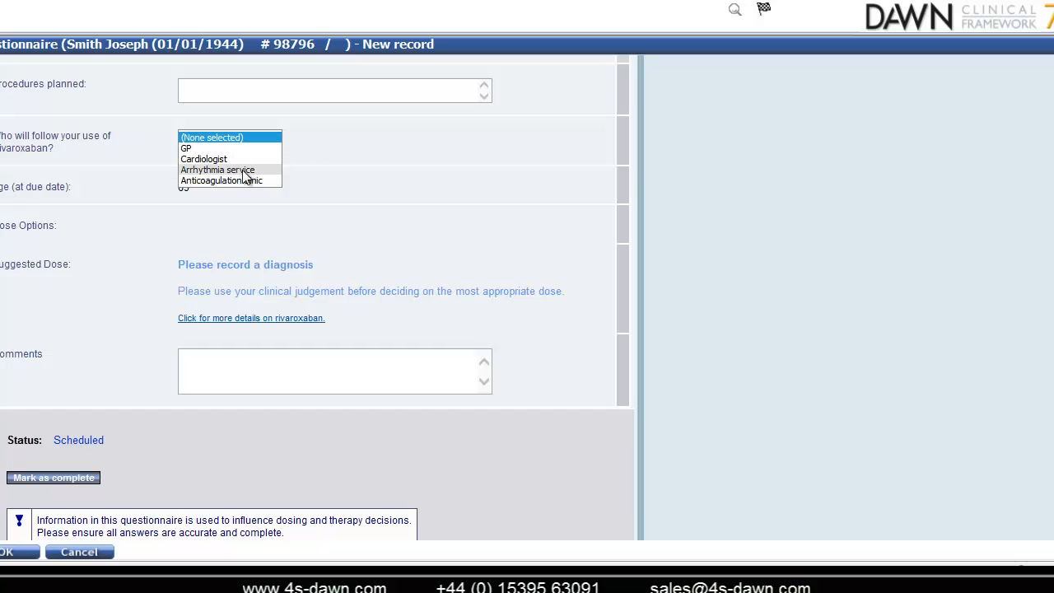
left_click(333, 145)
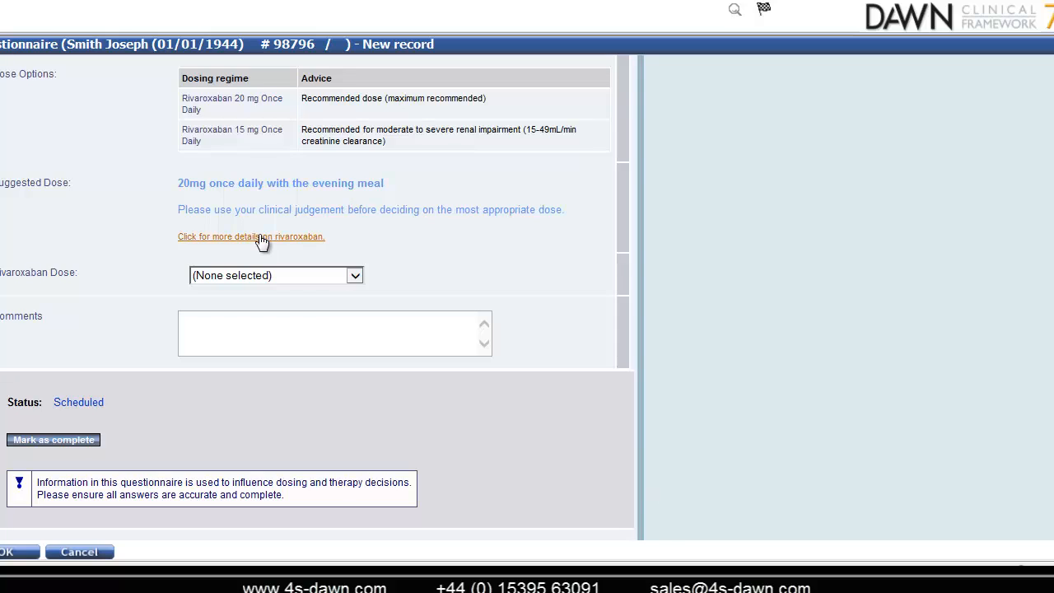
Step: Set the Rivaroxaban Dose to Rivaroxaban 20 mg Once Daily, then mark the questionnaire as complete and save it
left_click(356, 274)
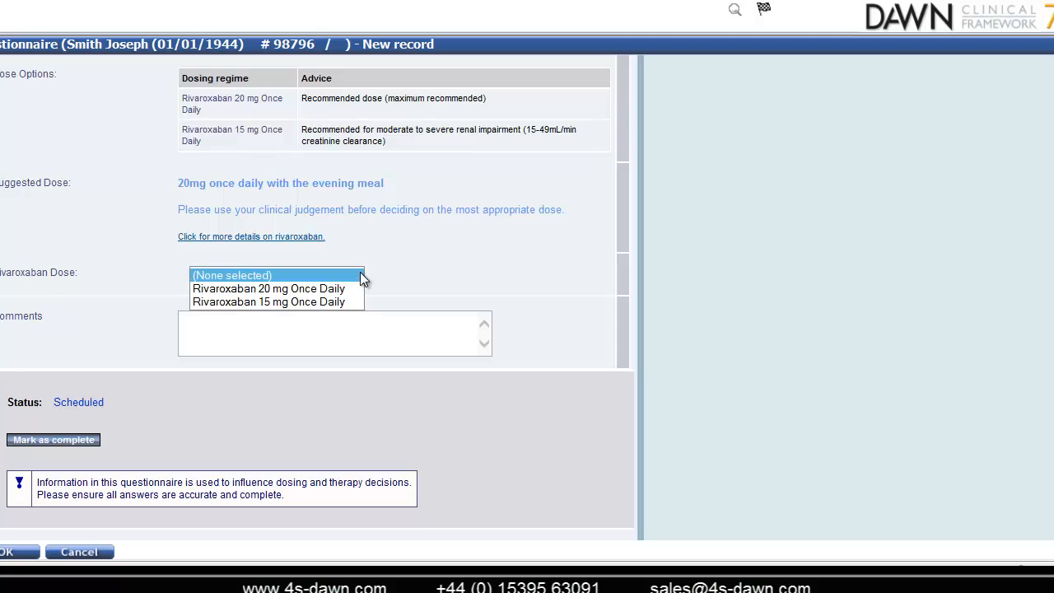
left_click(212, 288)
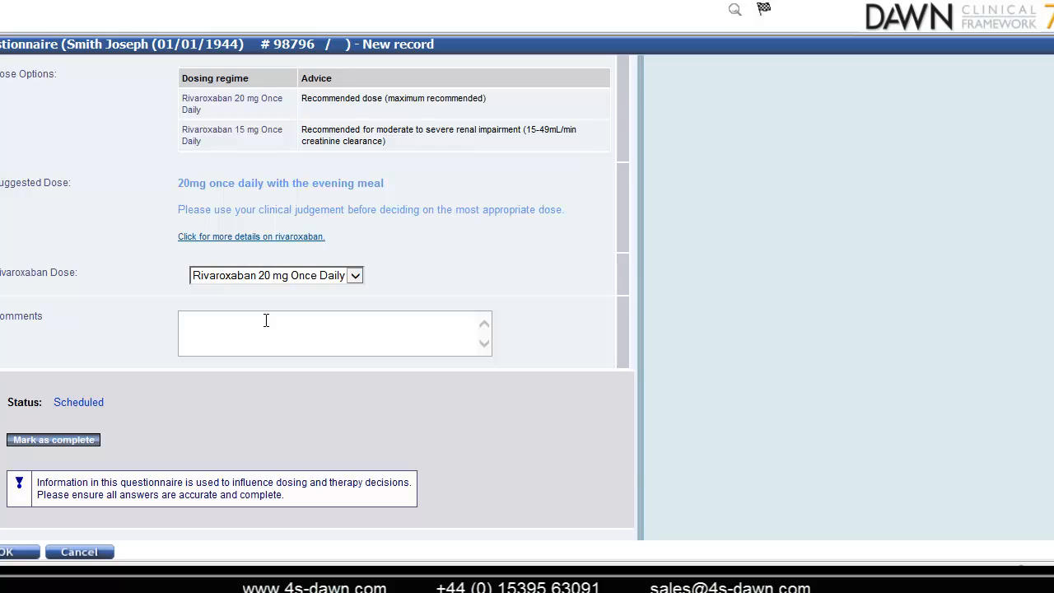
left_click(46, 442)
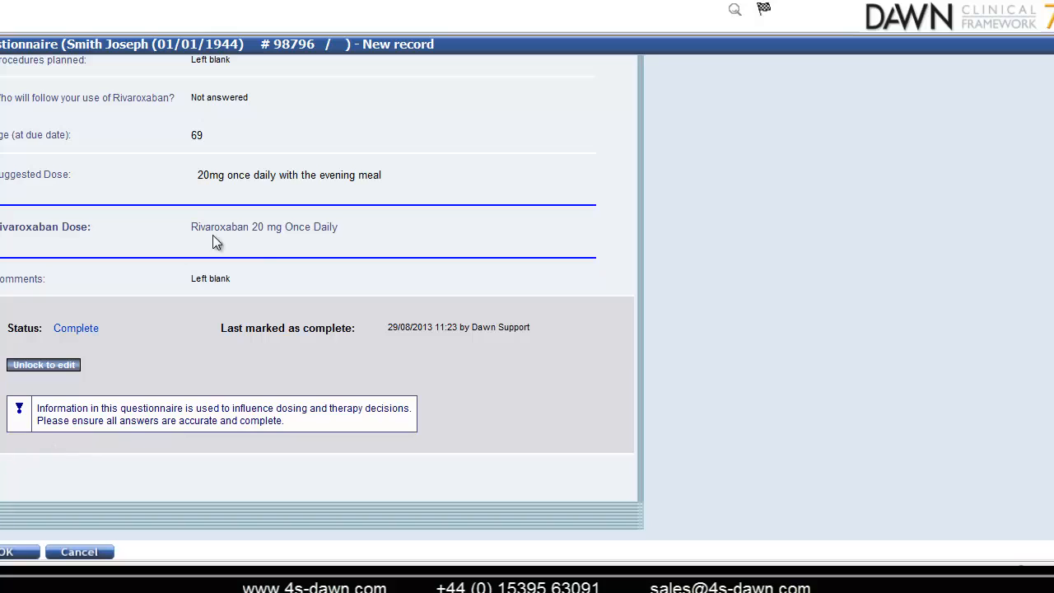
left_click(6, 552)
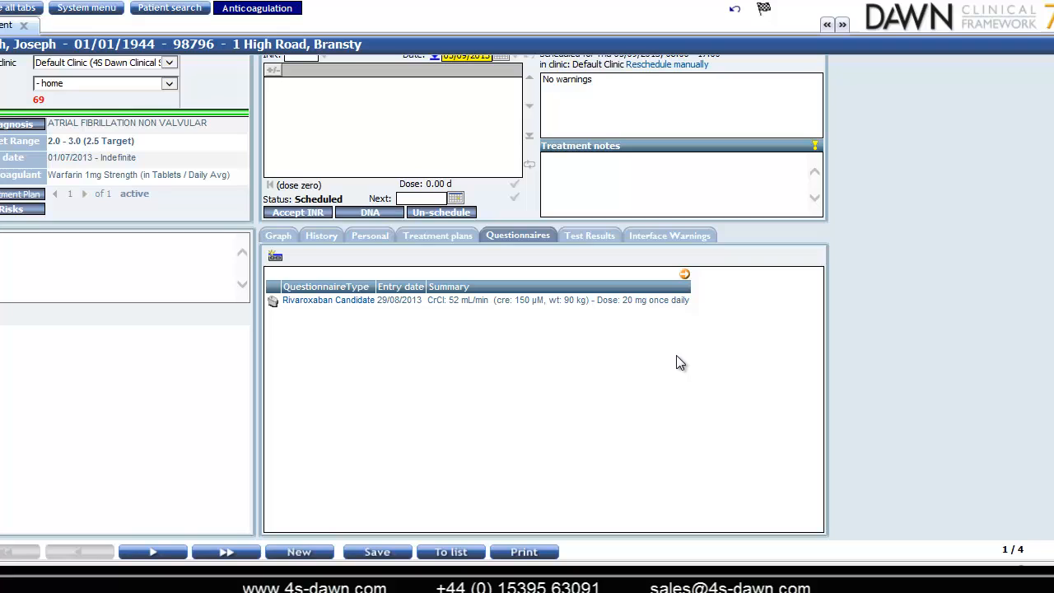
Step: Open the patient's treatment plans and stop the active warfarin plan without giving an explanation
scroll(1021, 225, "up", 1)
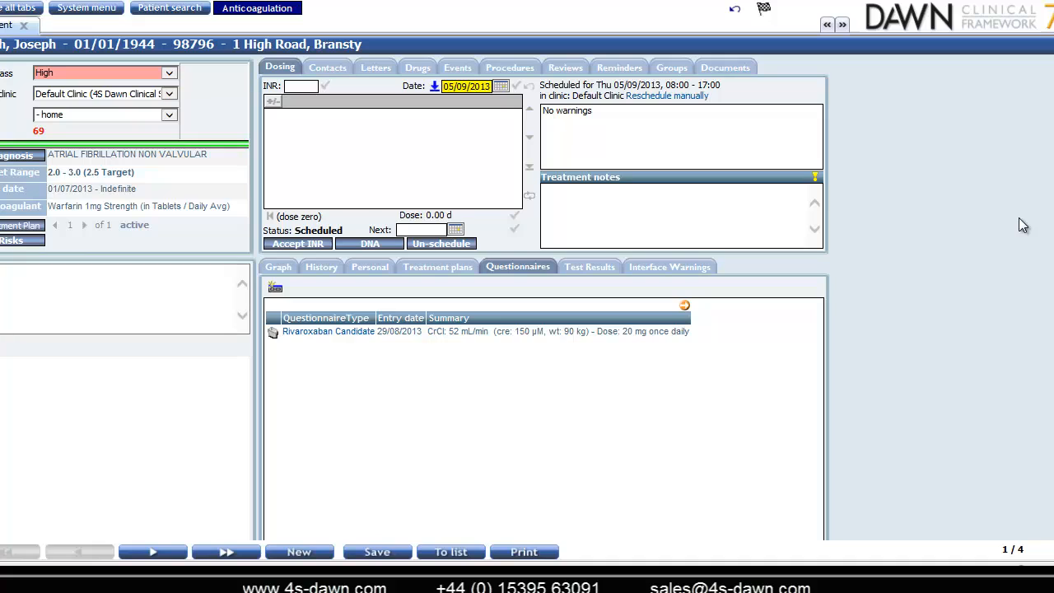
left_click(18, 229)
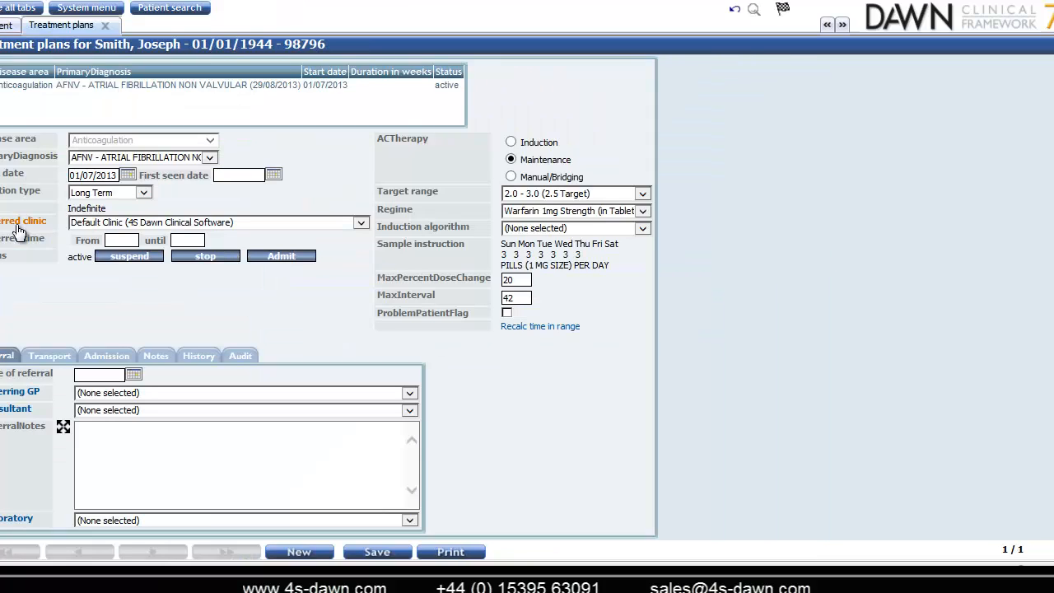
left_click(207, 259)
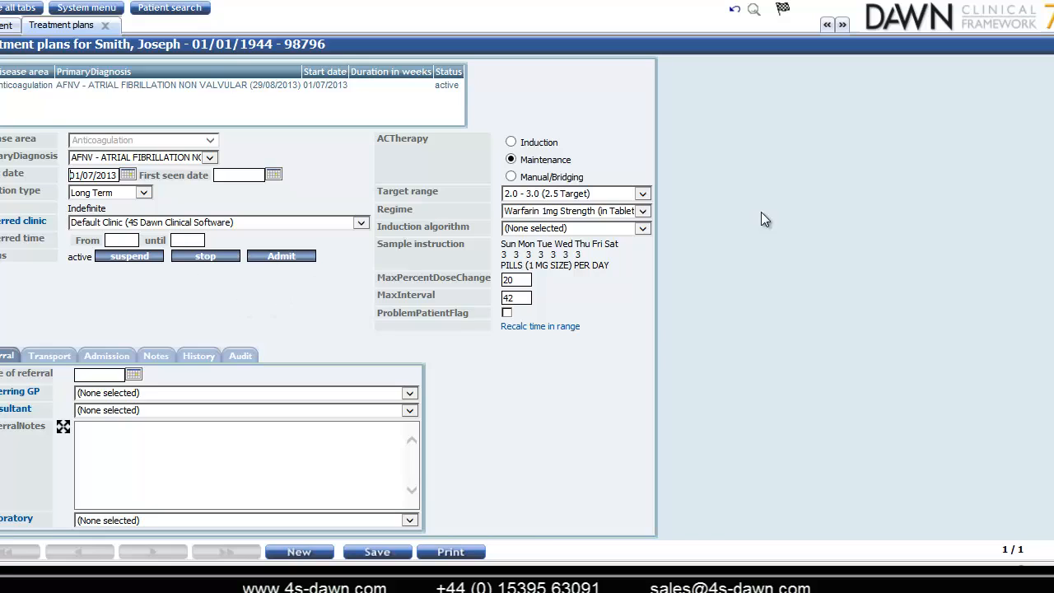
left_click(226, 257)
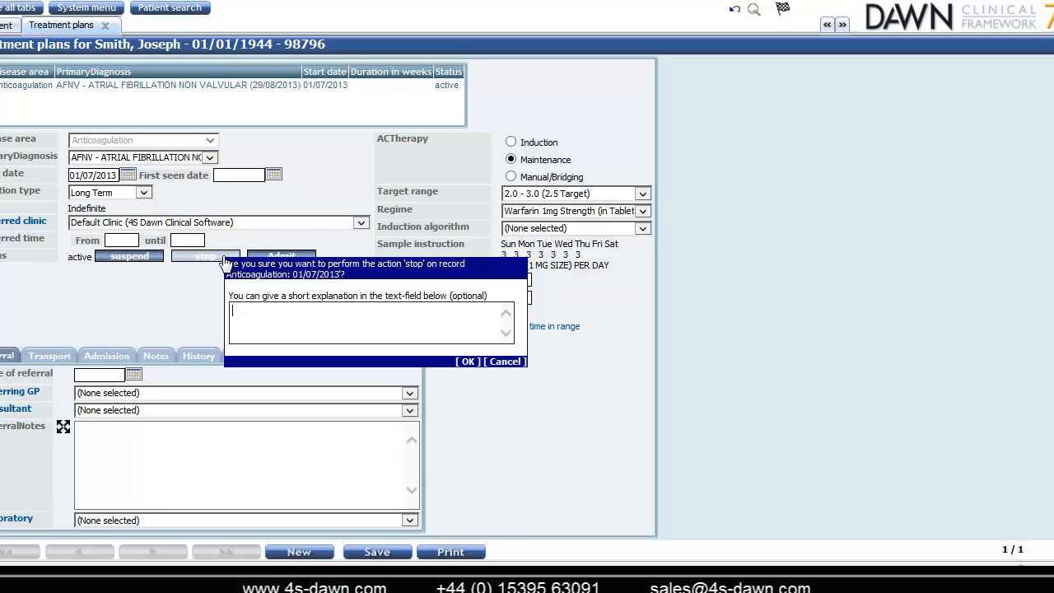
left_click(466, 362)
left_click(681, 356)
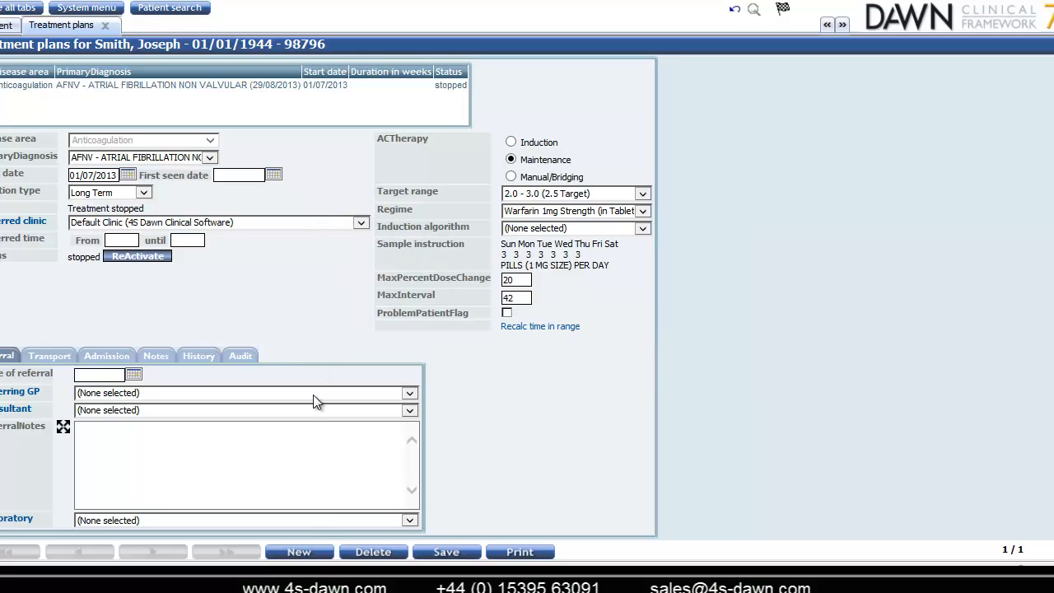
Step: Create a new anticoagulation treatment plan with primary diagnosis AFNV - Atrial Fibrillation Non Valvular and a Long Term duration
left_click(302, 552)
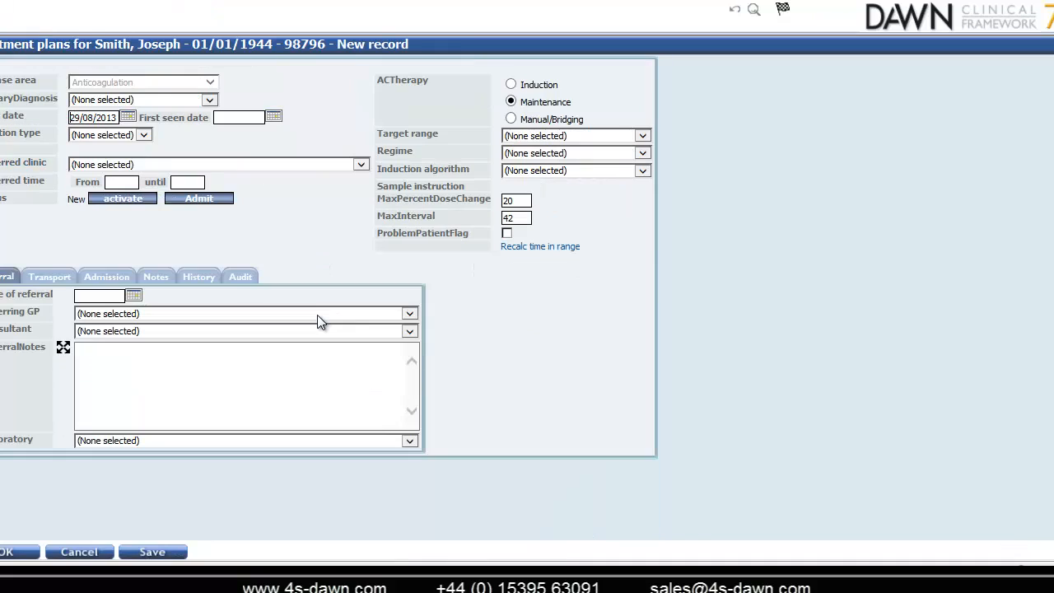
left_click(210, 100)
left_click(148, 134)
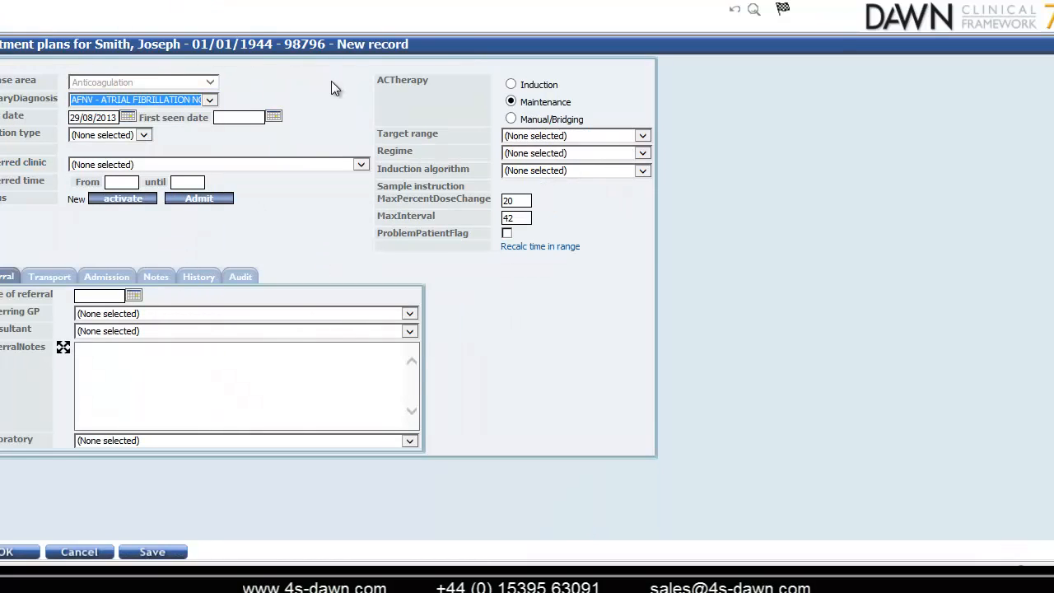
left_click(301, 85)
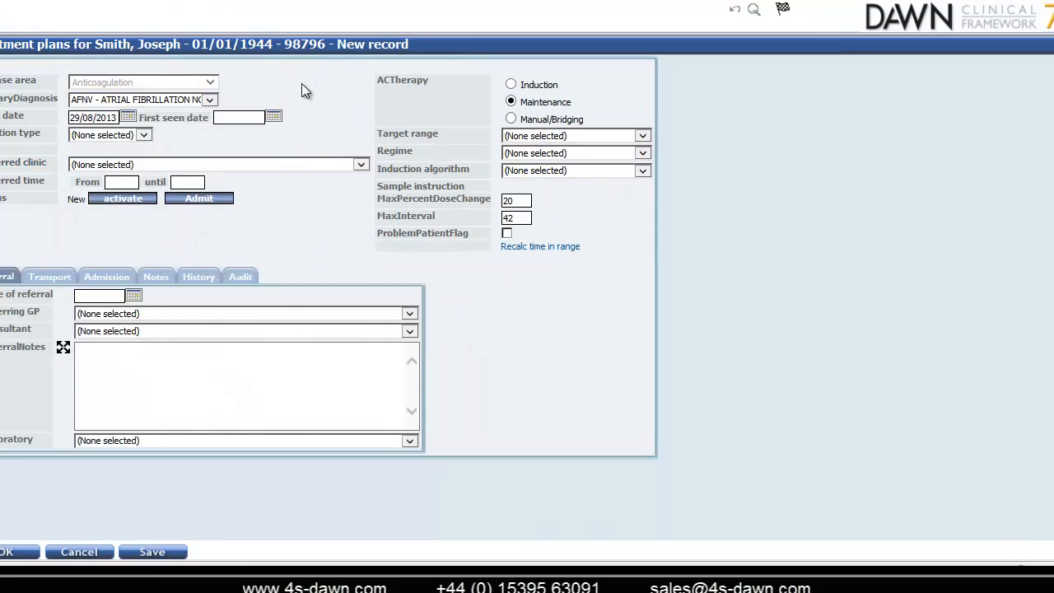
left_click(144, 135)
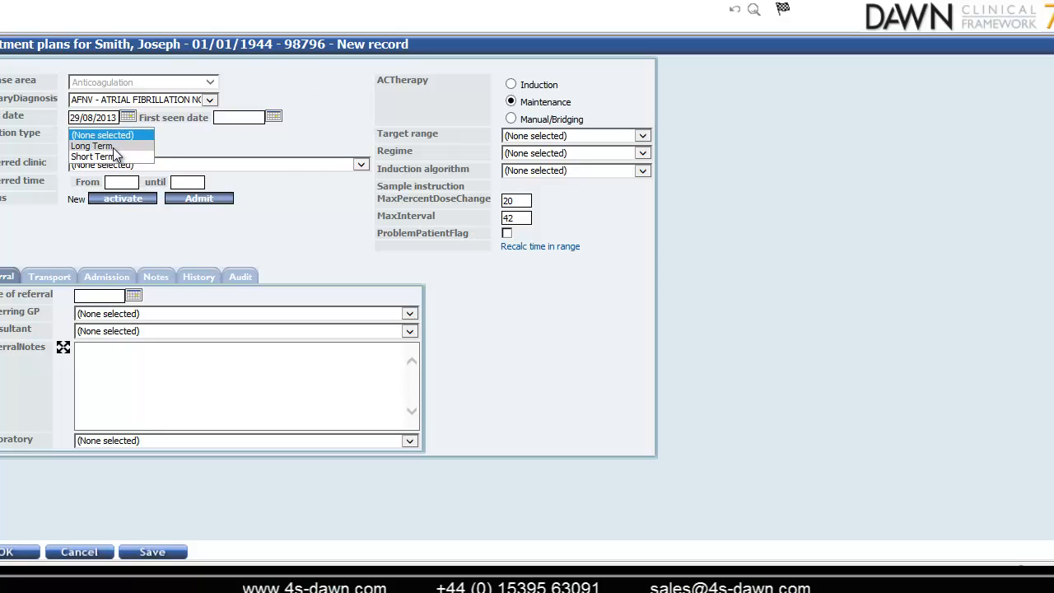
left_click(99, 146)
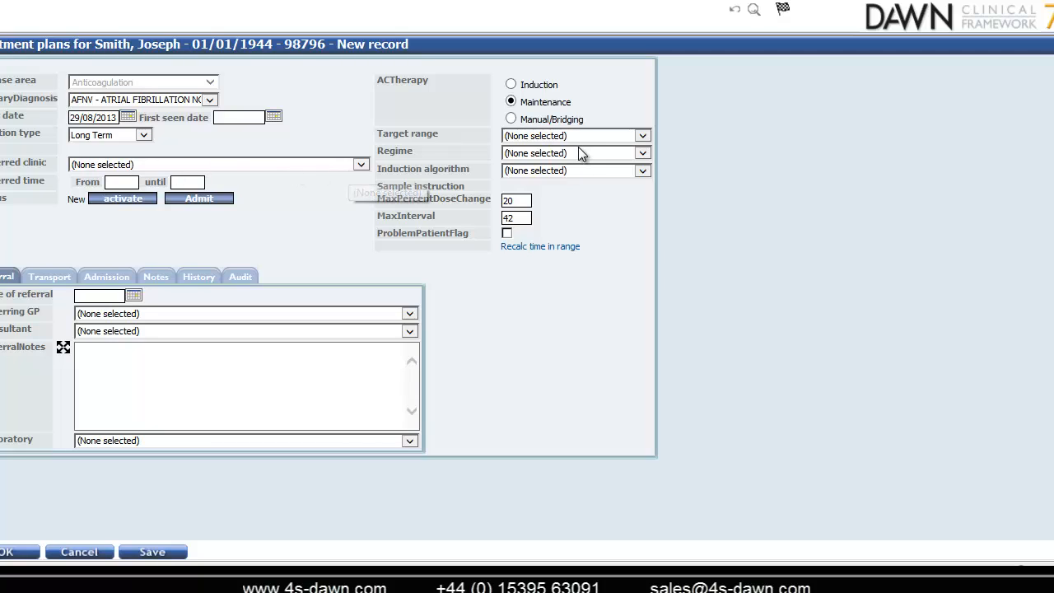
Step: Set the new plan's target range to Non-VKA and its regime to Rivaroxaban 20 mg Once Daily
left_click(645, 135)
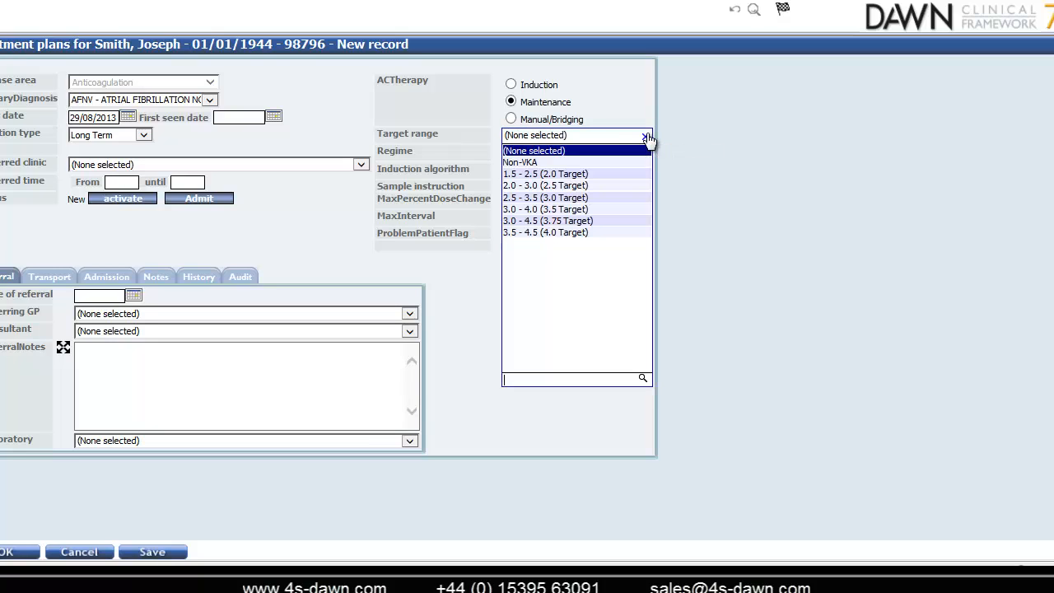
left_click(535, 160)
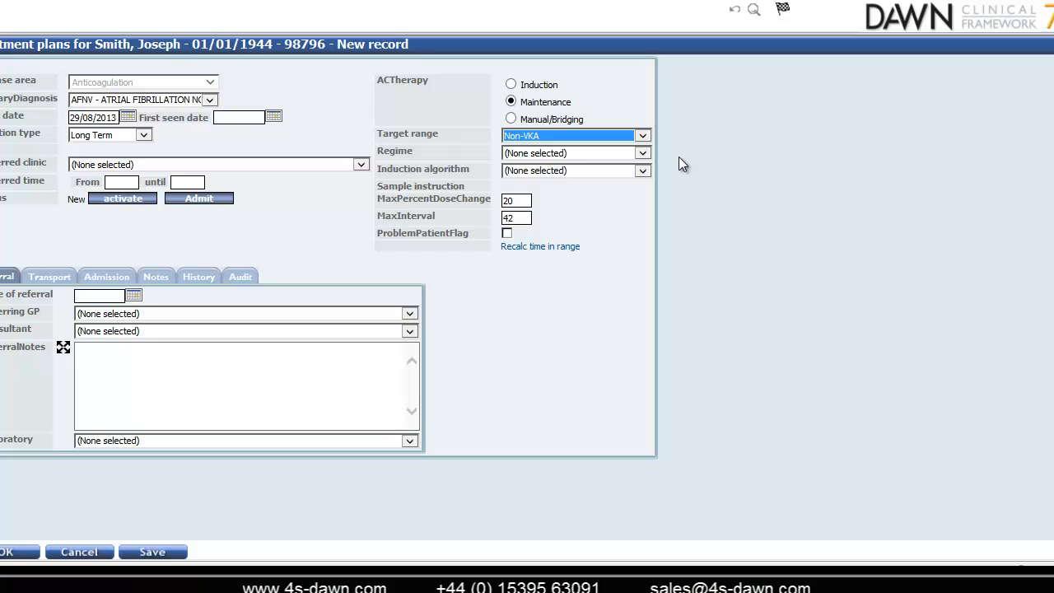
left_click(642, 154)
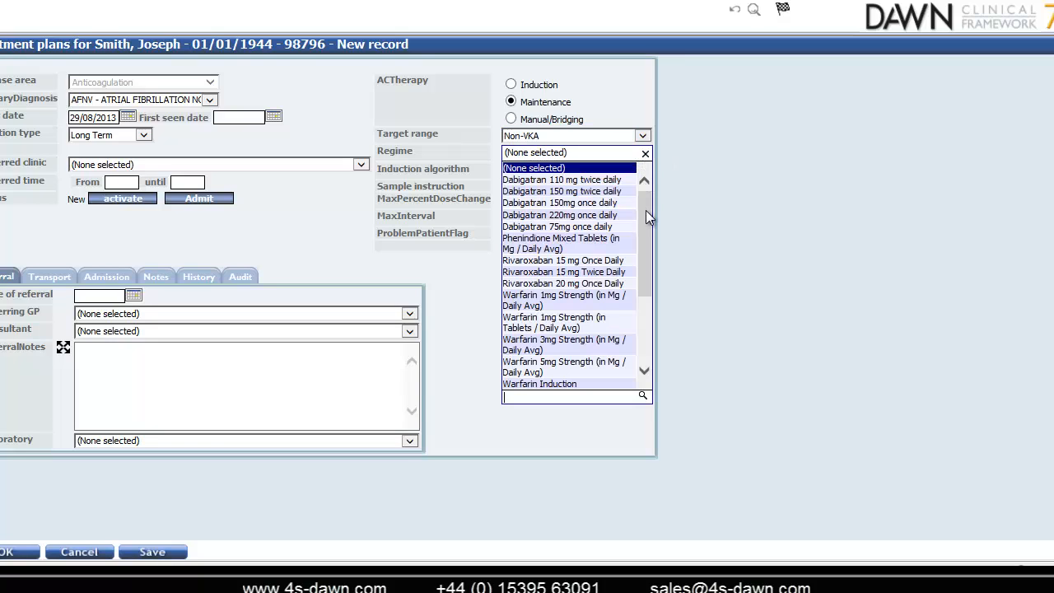
left_click_drag(646, 210, 647, 247)
left_click(557, 219)
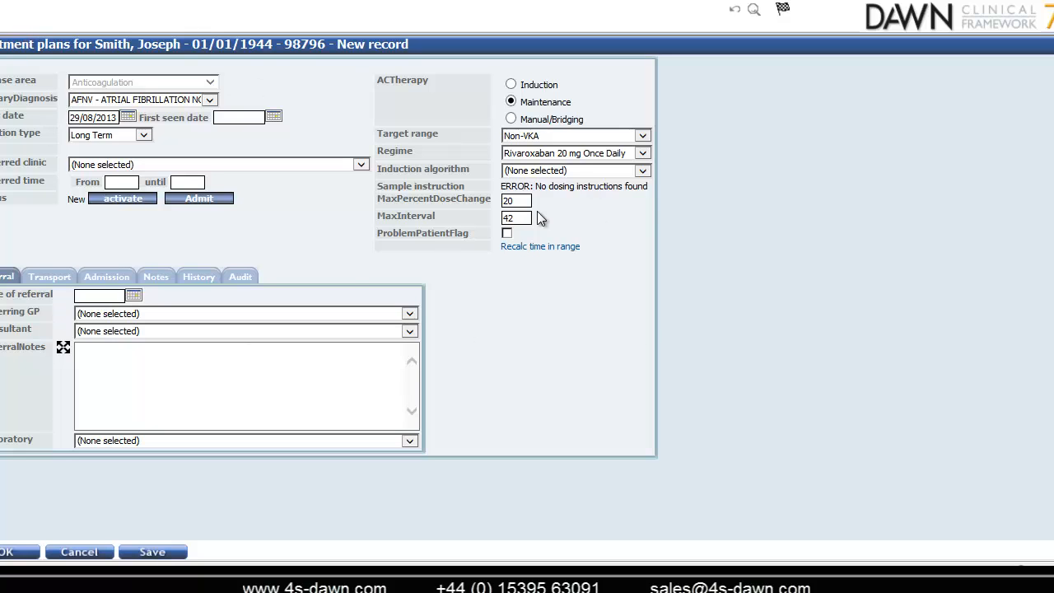
Step: Activate the new rivaroxaban treatment plan without an explanation and return to the patient record
left_click(124, 202)
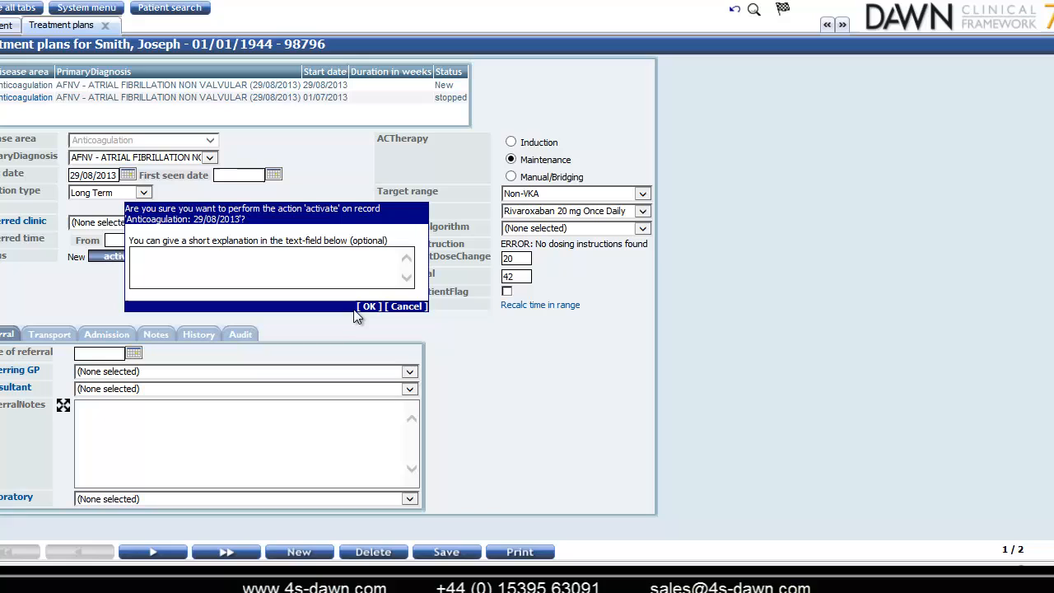
left_click(367, 307)
left_click(104, 26)
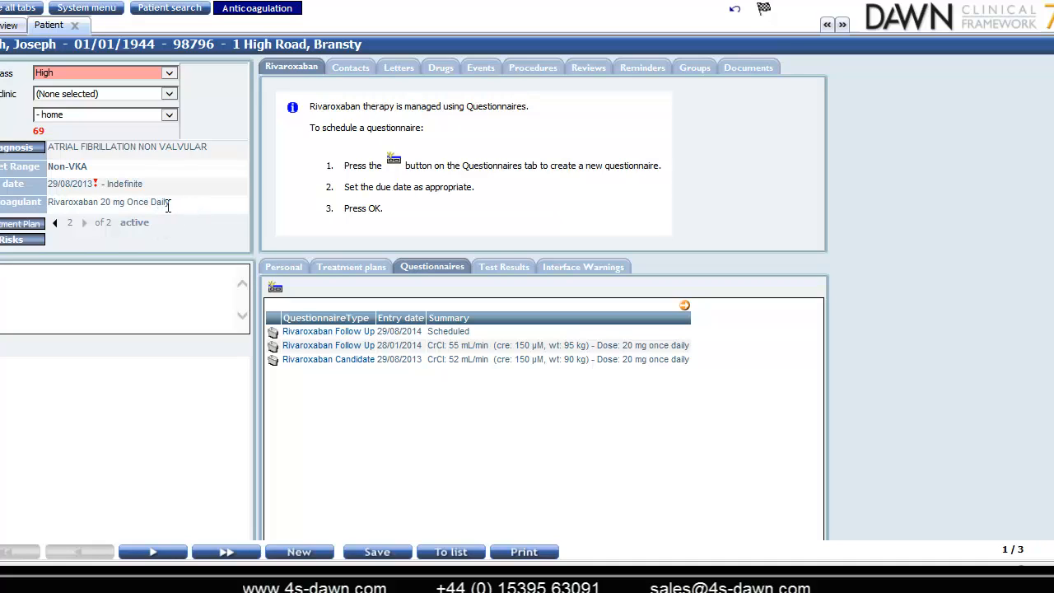
Step: Review the patient's questionnaire list and the stopped warfarin plan's dosing history, returning to the active rivaroxaban plan
left_click(461, 360)
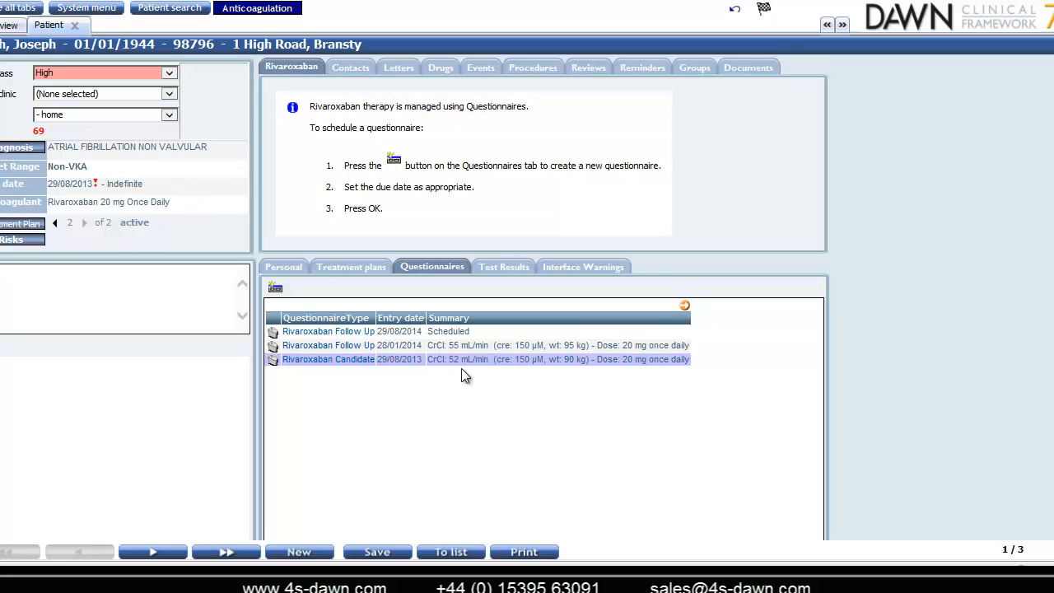
left_click(331, 333)
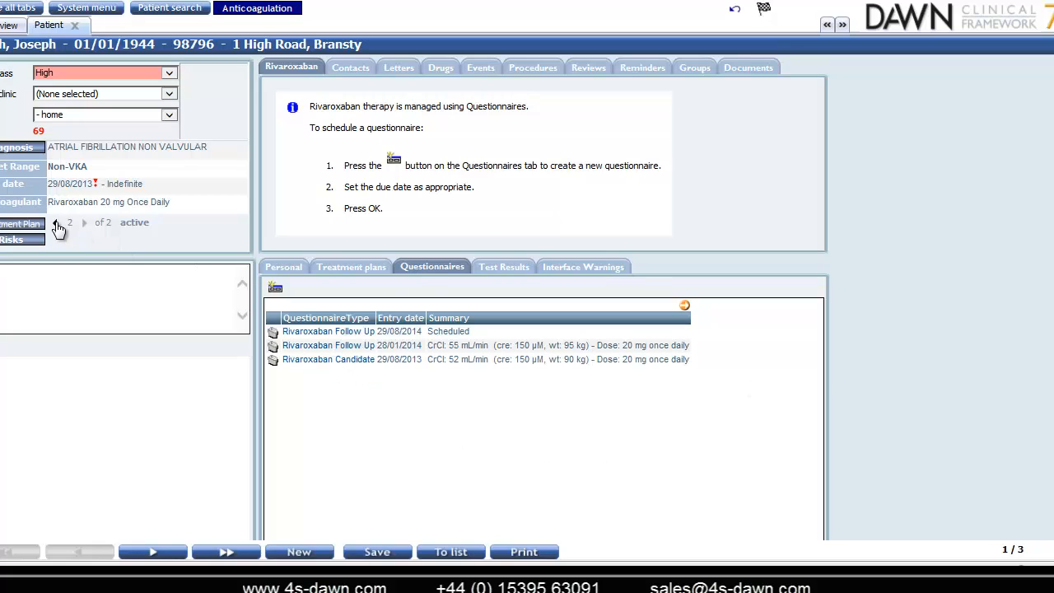
left_click(56, 224)
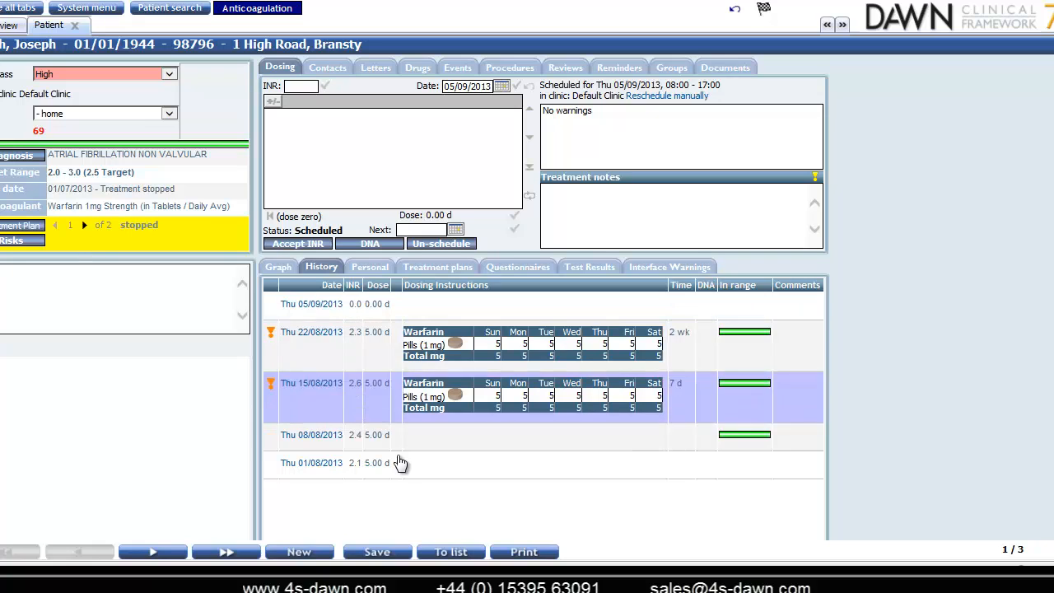
left_click(84, 226)
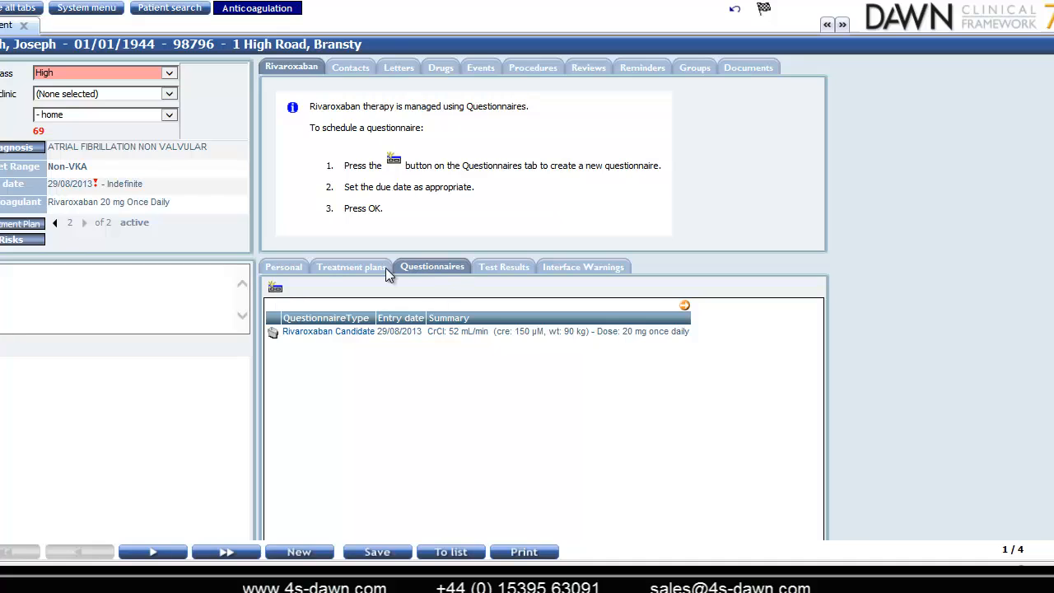
Step: Schedule a new Rivaroxaban Follow Up questionnaire for the patient with a completion date of 28/01/2014 and save it
left_click(275, 292)
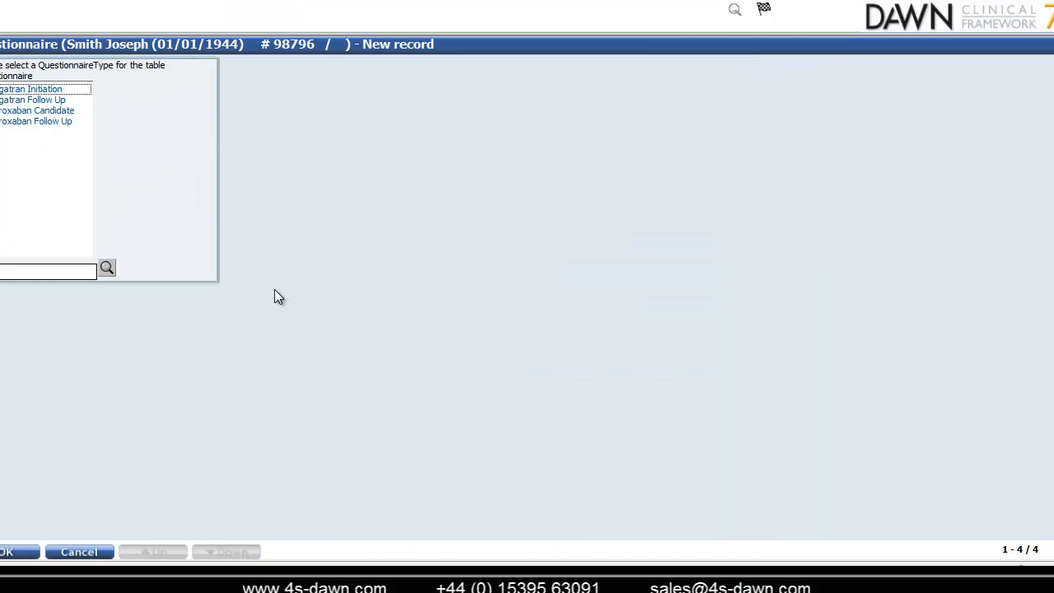
left_click(15, 124)
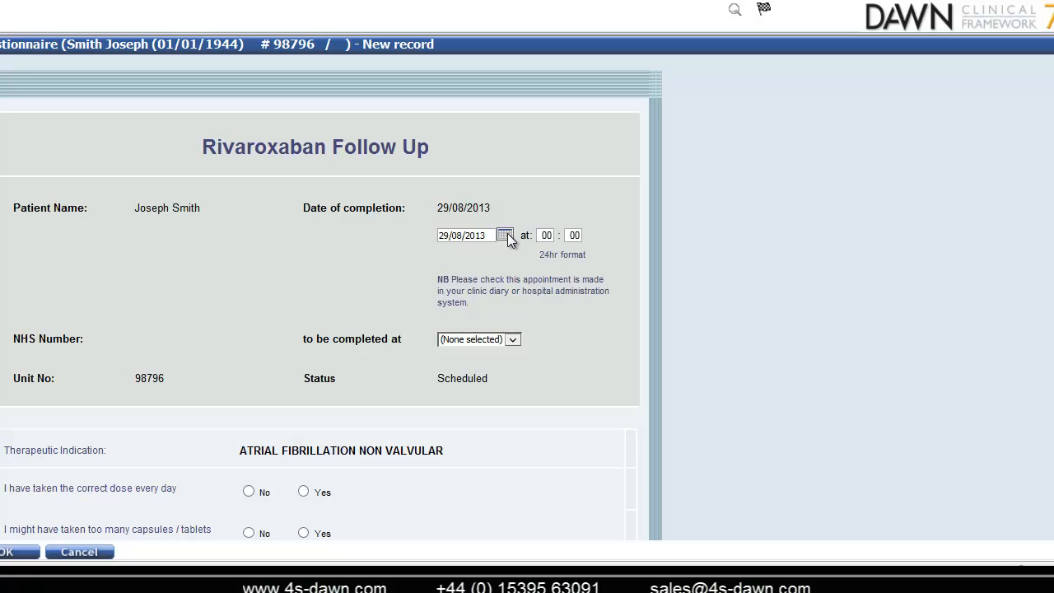
left_click(506, 236)
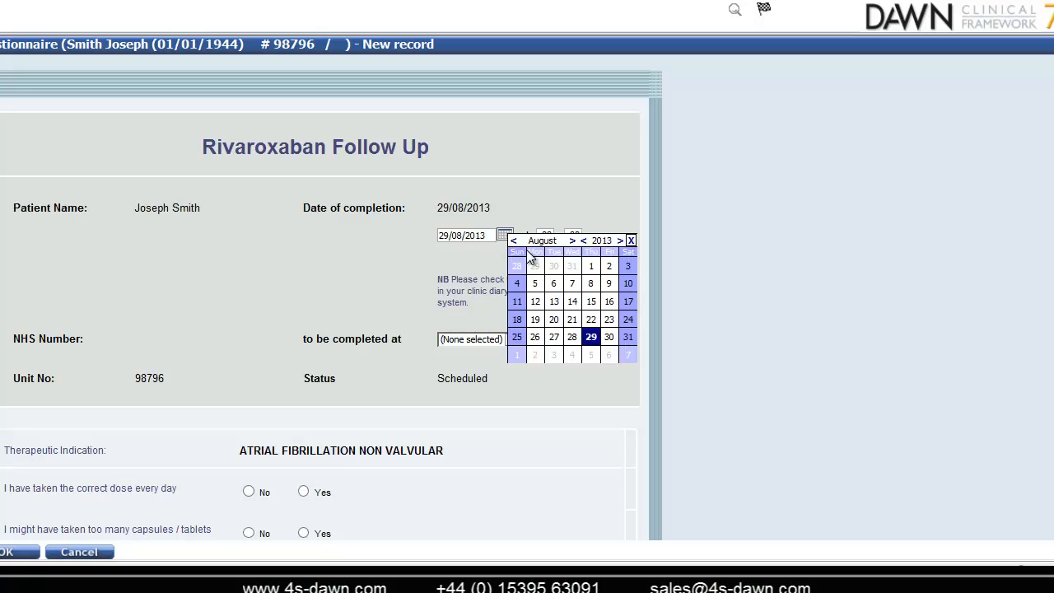
left_click(573, 241)
left_click(574, 240)
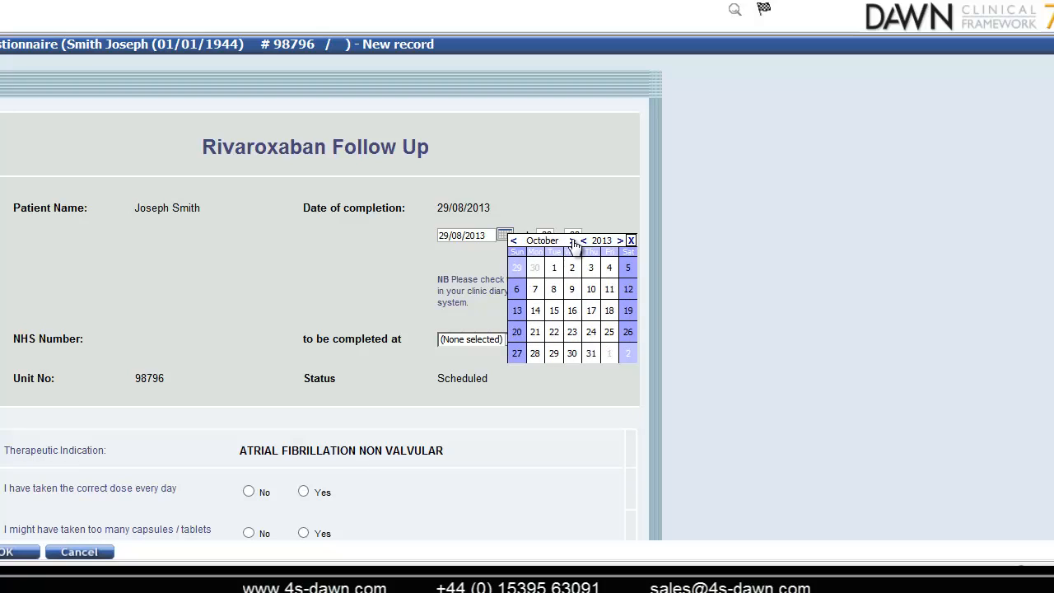
left_click(573, 240)
left_click(573, 241)
left_click(573, 242)
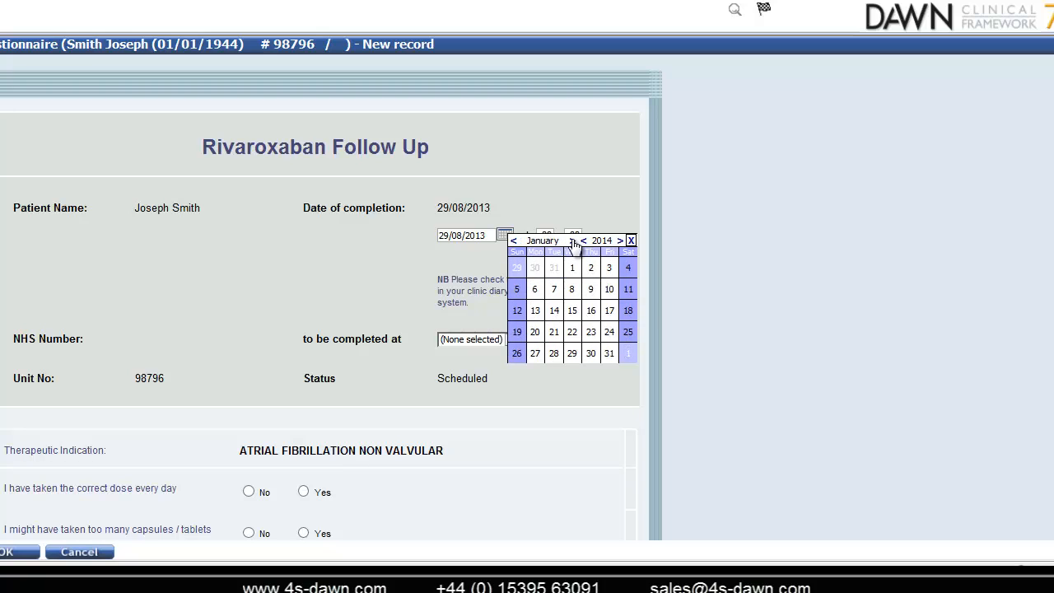
left_click(553, 354)
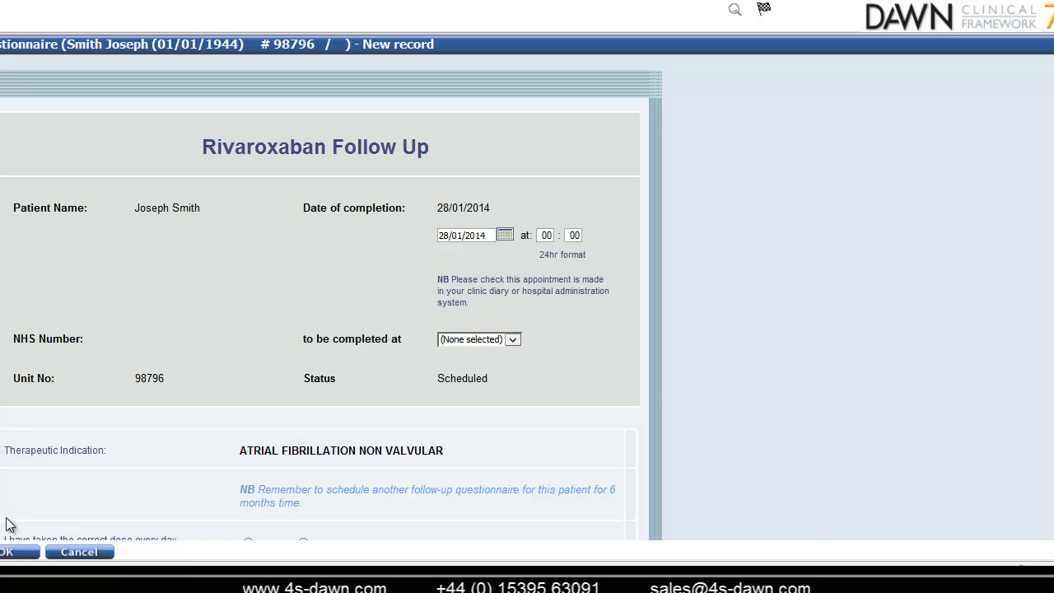
left_click(12, 553)
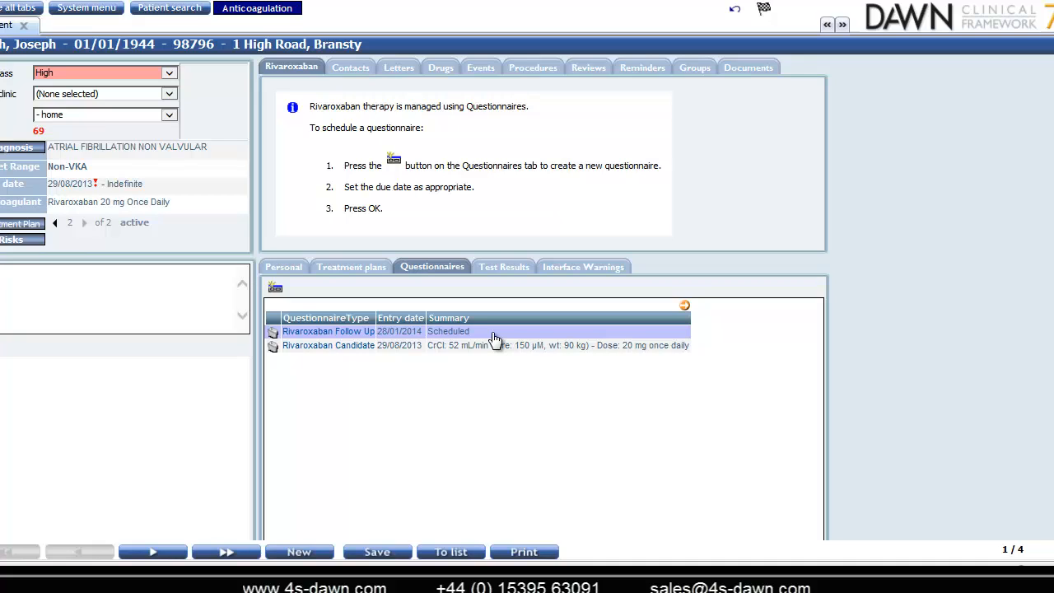
Step: In the scheduled Rivaroxaban Follow Up, answer Yes to taking the correct dose every day, and No to taking too many capsules and to missing doses
left_click(366, 332)
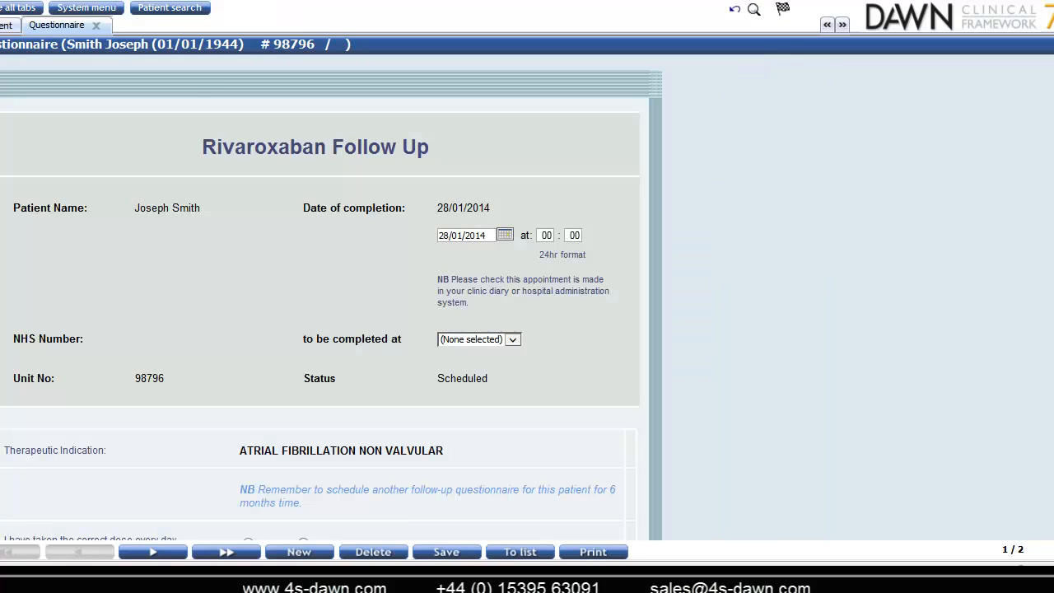
scroll(321, 329, "down", 4)
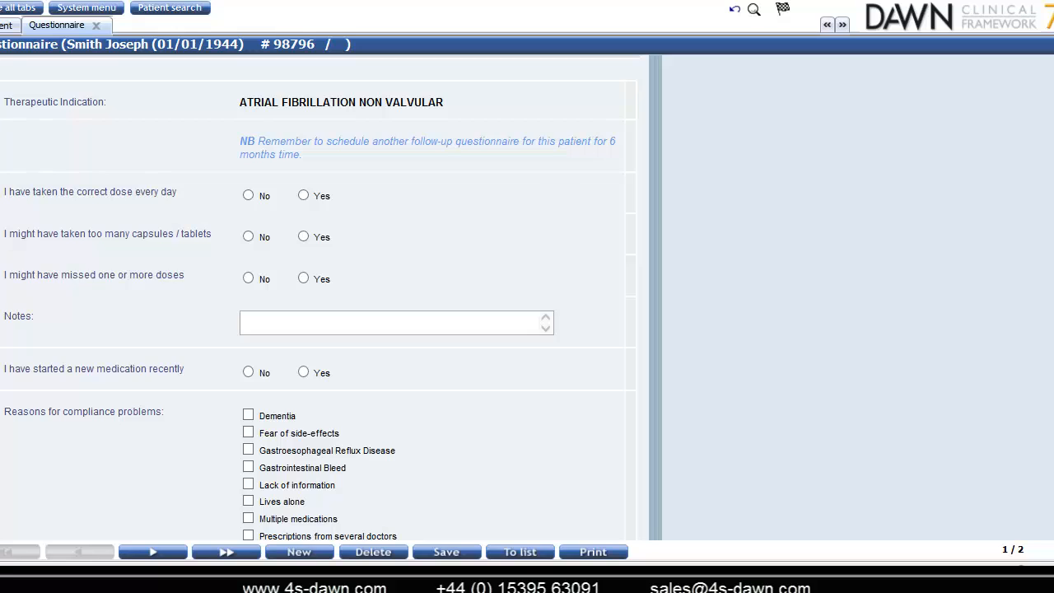
scroll(319, 299, "down", 3)
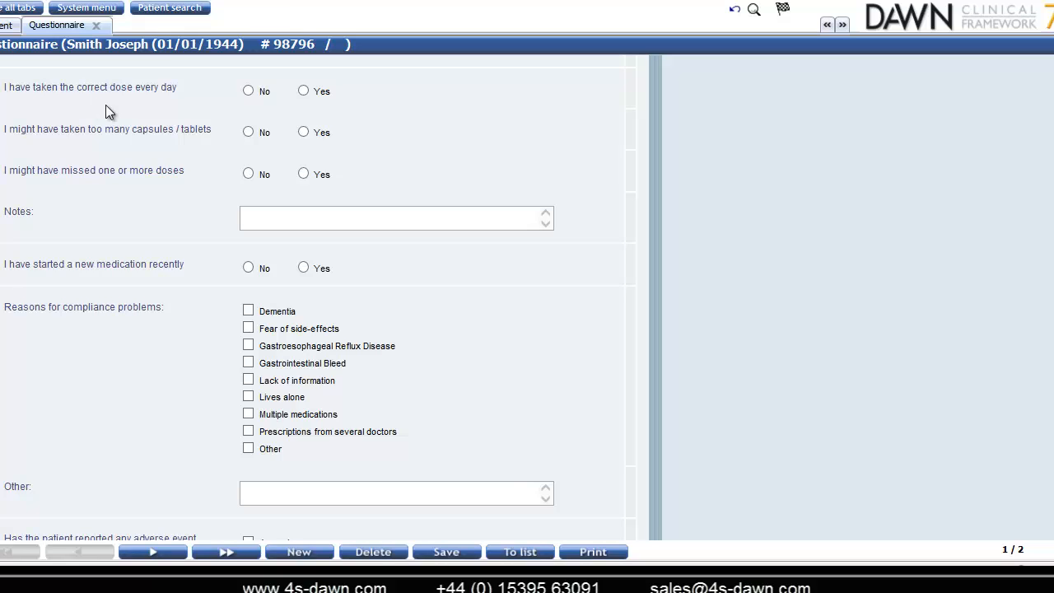
left_click(304, 91)
left_click(249, 132)
left_click(249, 175)
left_click(383, 220)
scroll(310, 302, "down", 3)
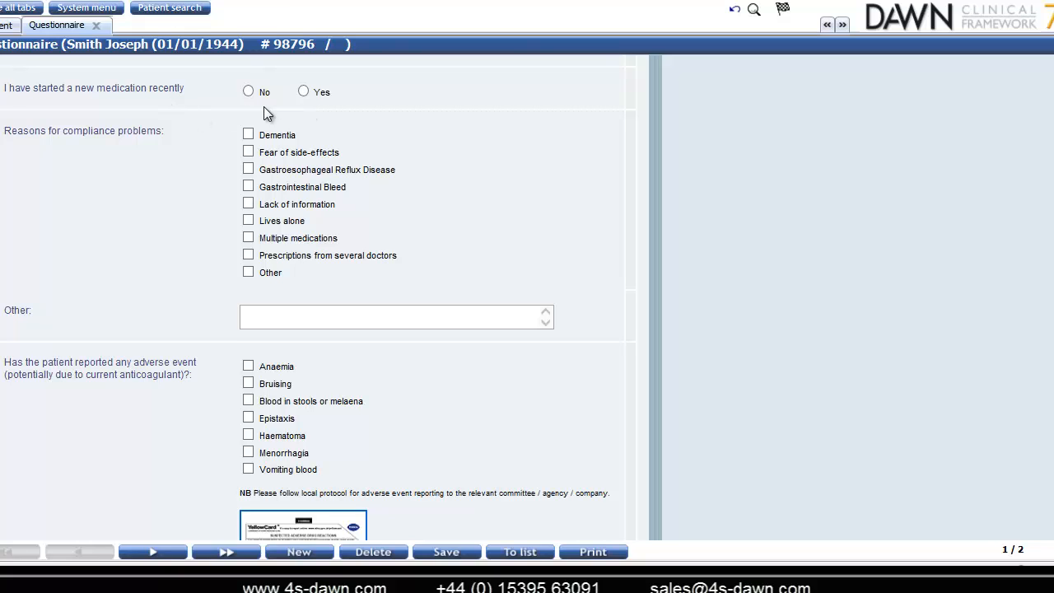
Step: Answer No to having started a new medication, and calculate the Cockcroft-Gault CrCl from serum creatinine 150 µmol/L and body weight 95 kg
left_click(247, 91)
scroll(312, 303, "down", 2)
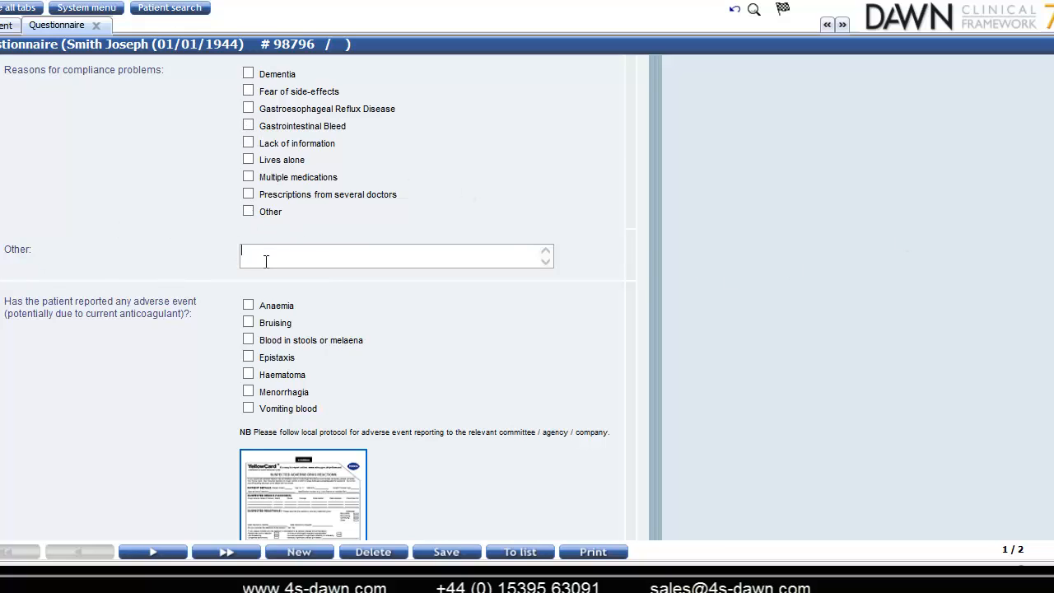
scroll(503, 183, "down", 5)
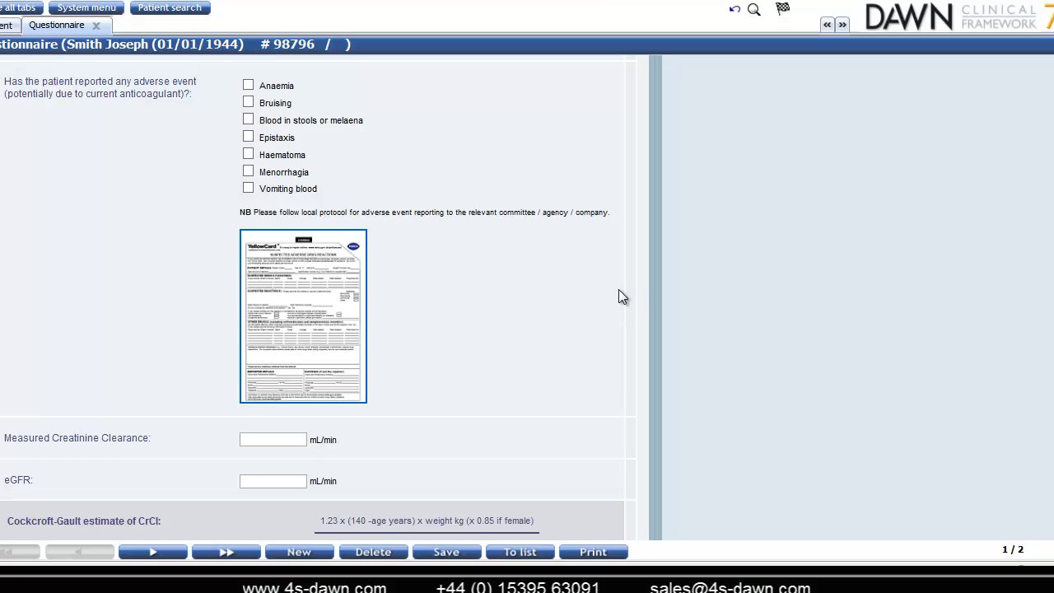
scroll(497, 76, "down", 5)
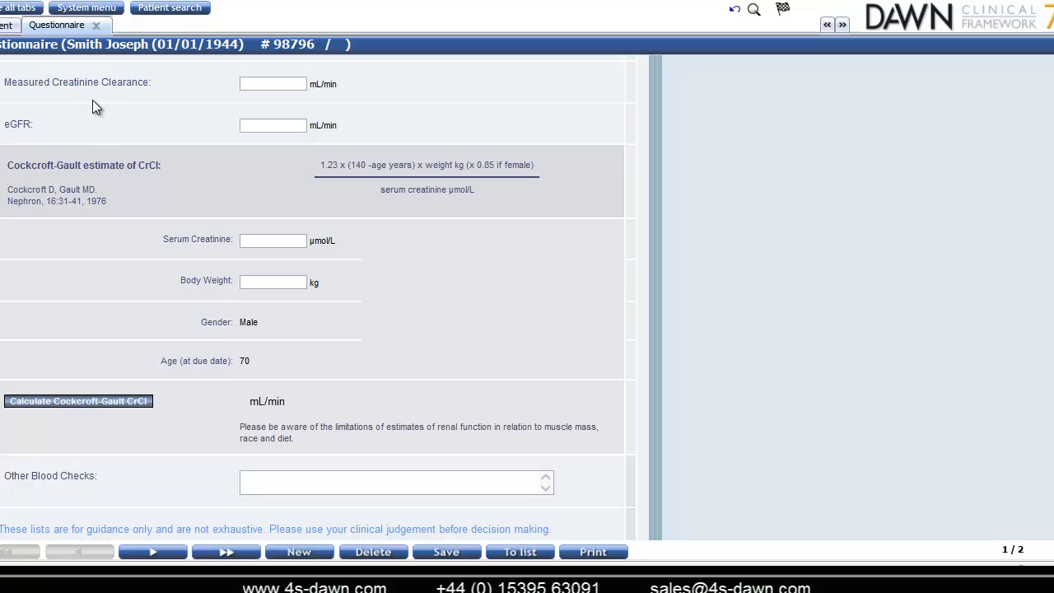
left_click(252, 240)
type("150")
left_click(261, 282)
type("95")
left_click(125, 404)
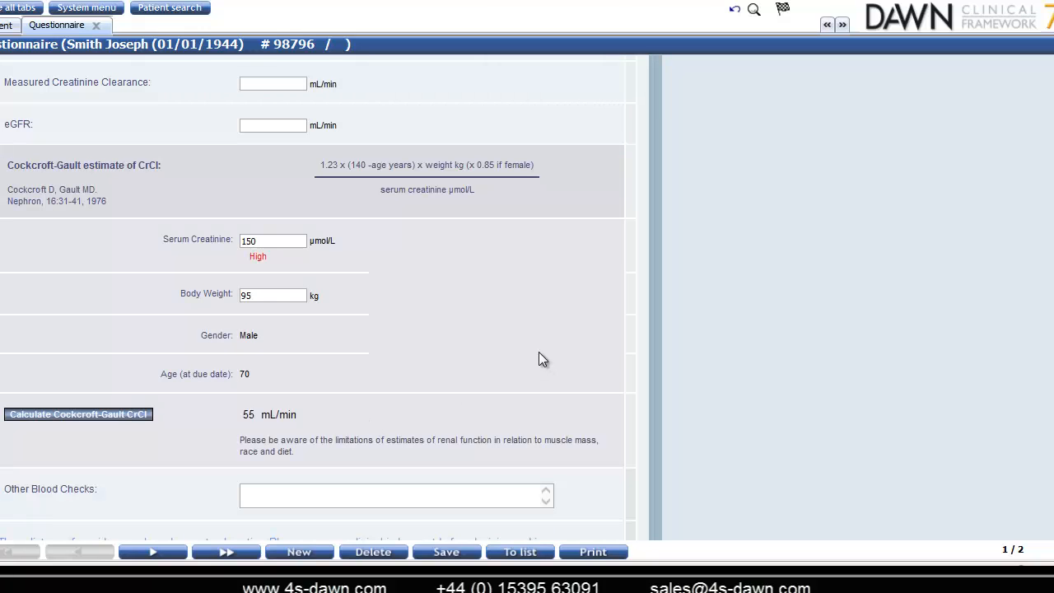
Step: Mark ANTIMYCOTIC (ITRACONAZOLE, KETACONAZOLE...) as a contraindicated drug, and clear that selection again
scroll(318, 299, "down", 5)
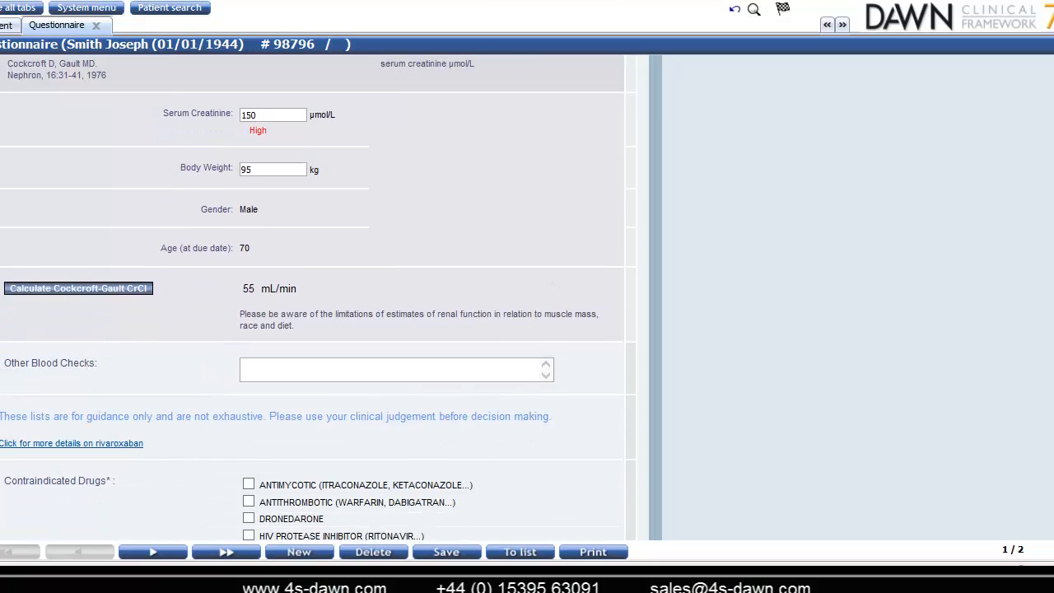
scroll(543, 126, "down", 1)
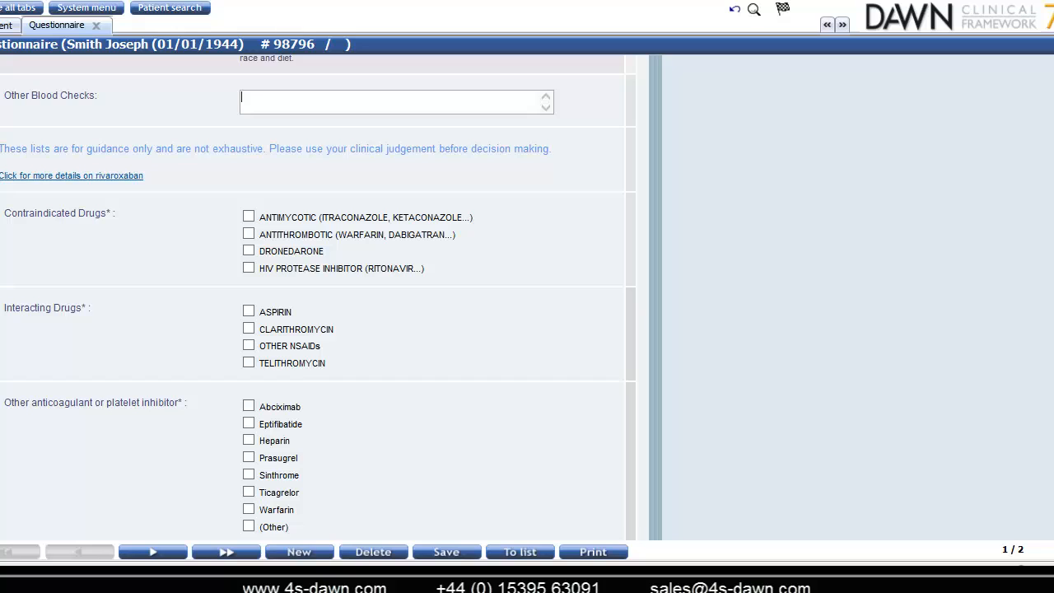
scroll(318, 297, "down", 2)
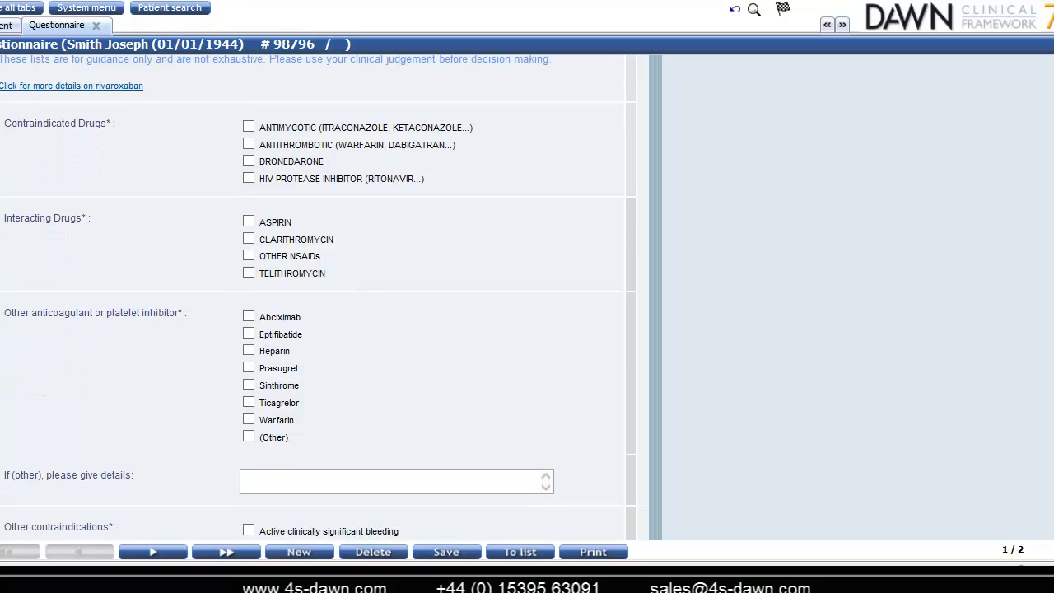
scroll(318, 297, "down", 1)
scroll(318, 297, "down", 1)
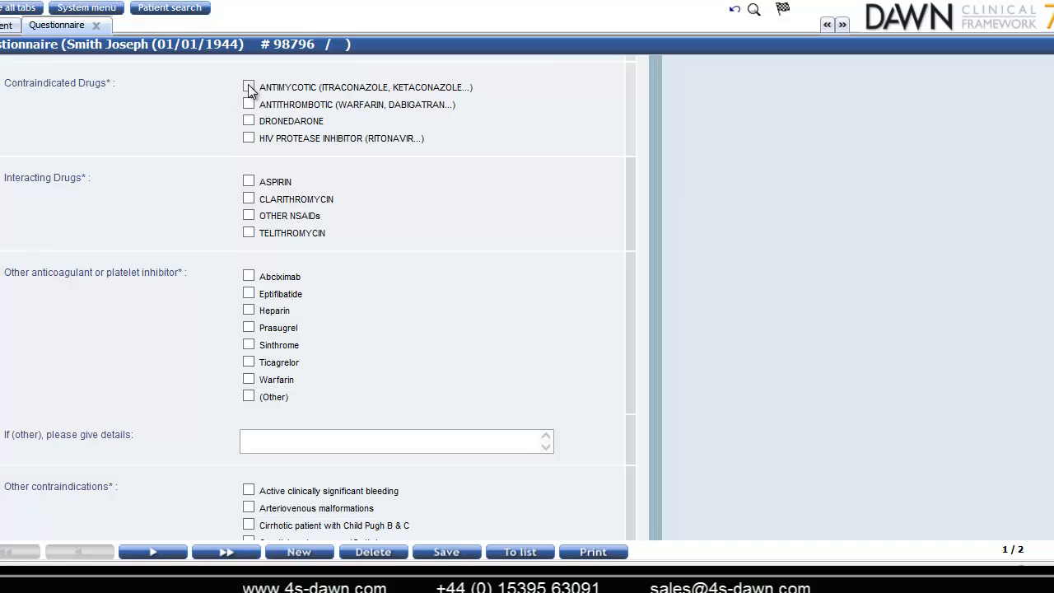
left_click(248, 86)
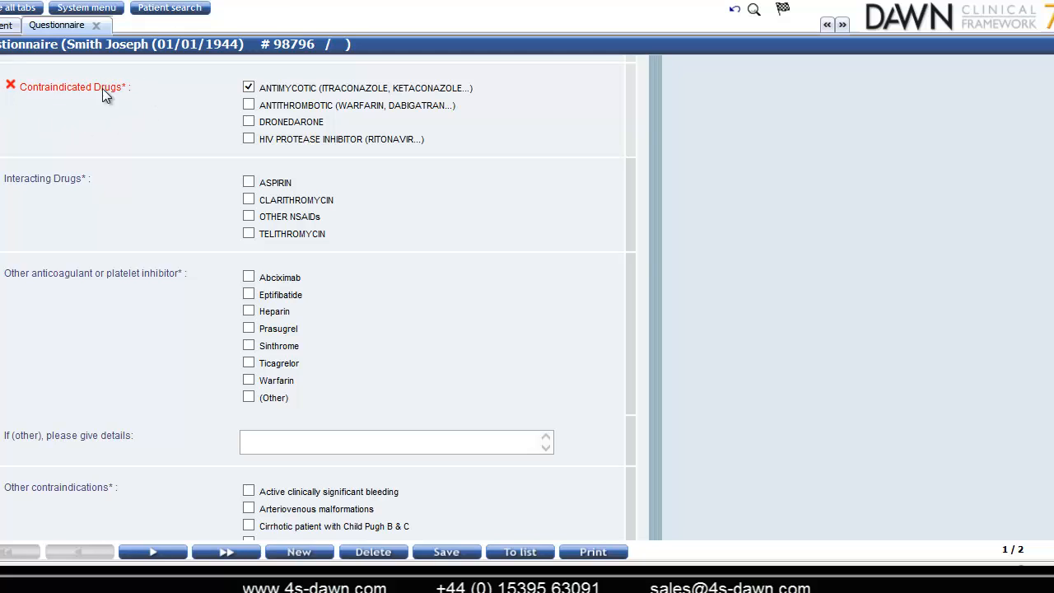
left_click(248, 88)
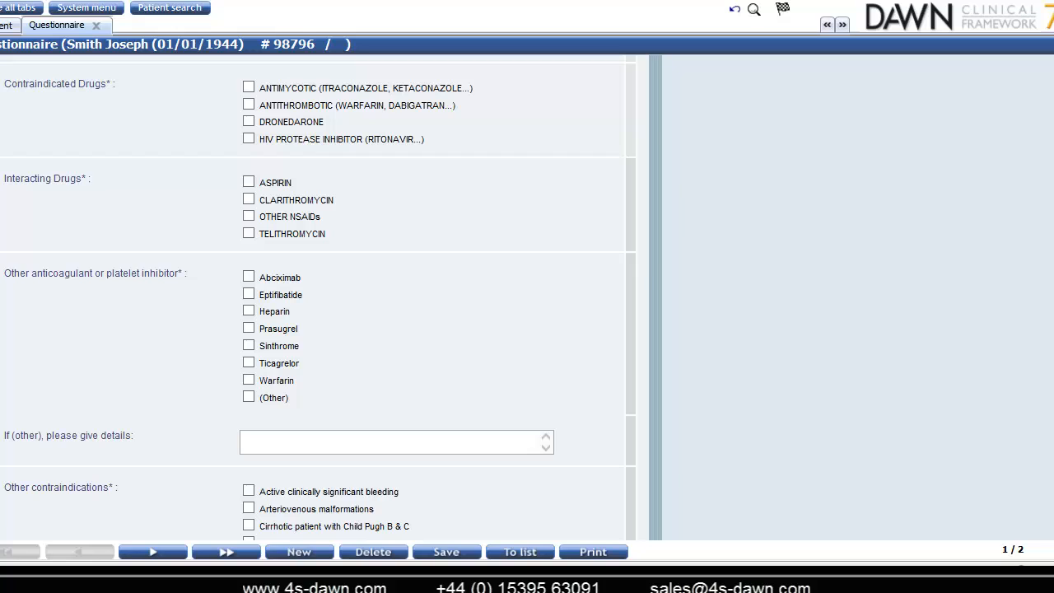
Step: Set the CHADS2 score to 0 (stroke rate est. 1.9 per 100 patient yrs) and the HASBLED score to 0: Risk was 0.9% in one study
scroll(317, 296, "down", 3)
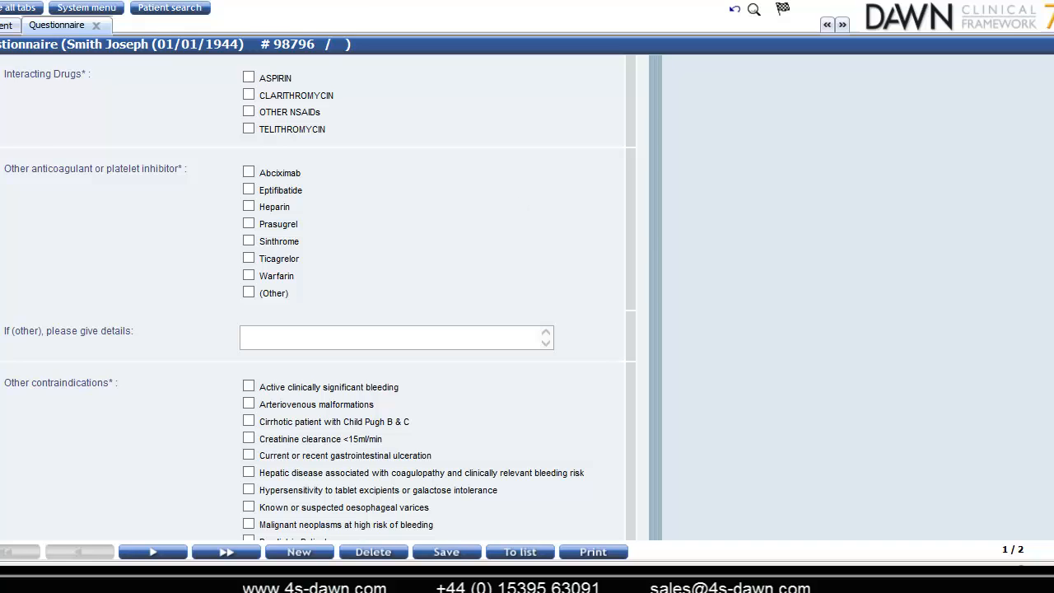
scroll(318, 296, "down", 3)
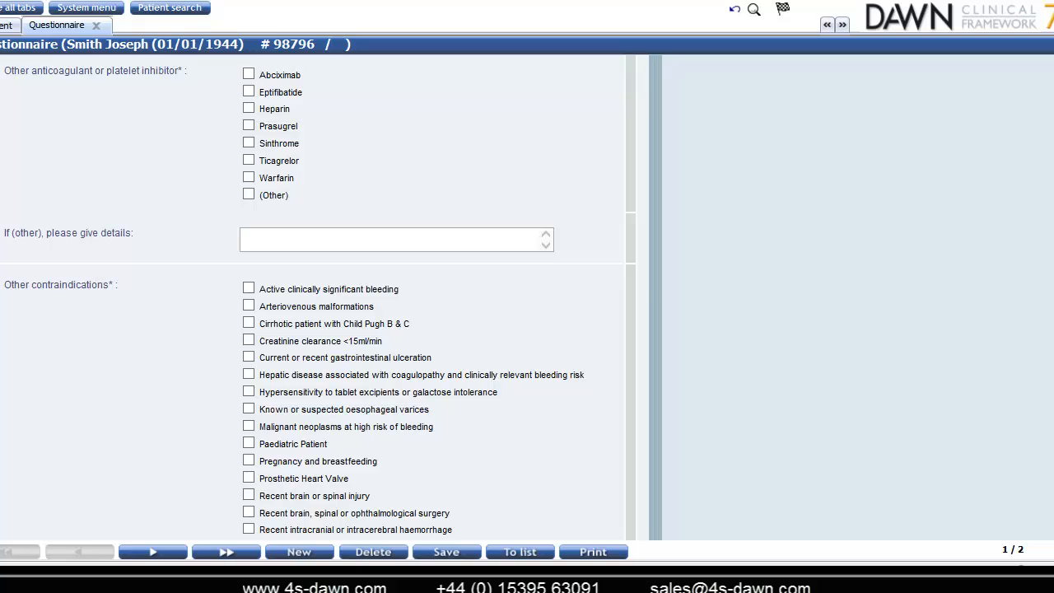
scroll(620, 188, "down", 3)
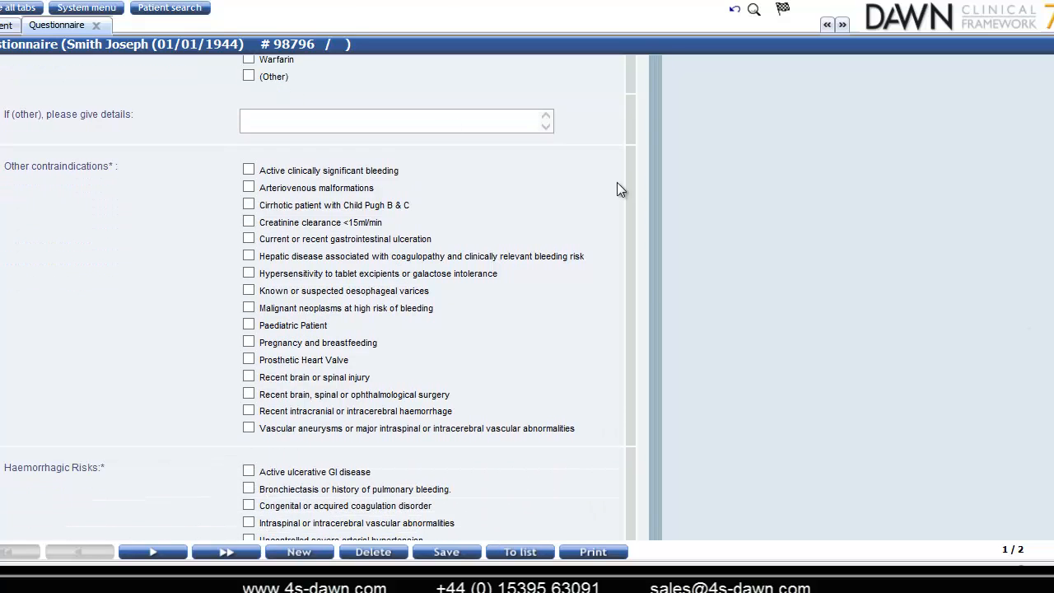
left_click(328, 113)
scroll(318, 297, "down", 10)
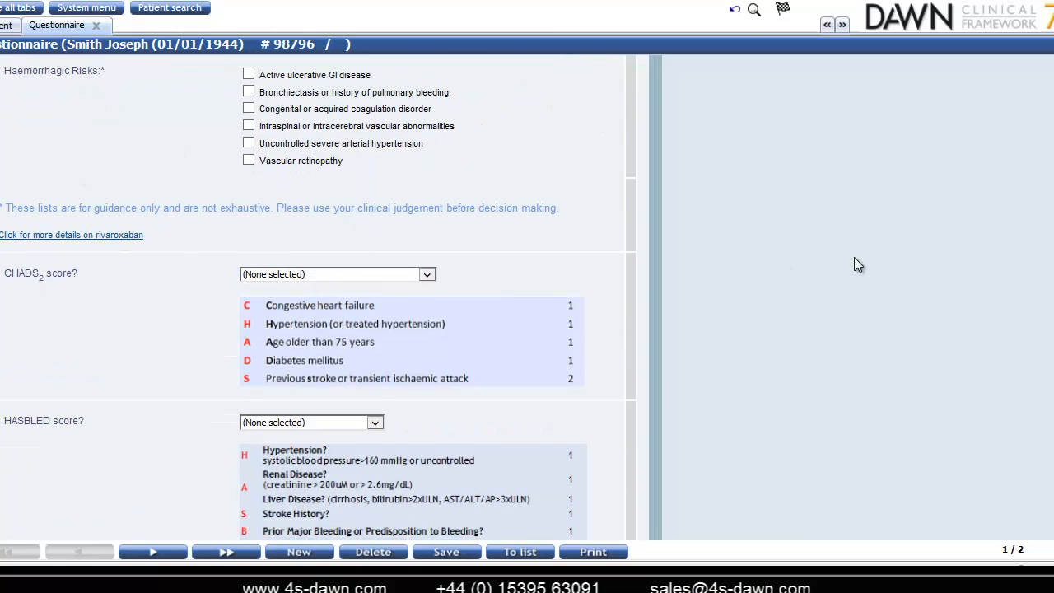
scroll(318, 300, "down", 5)
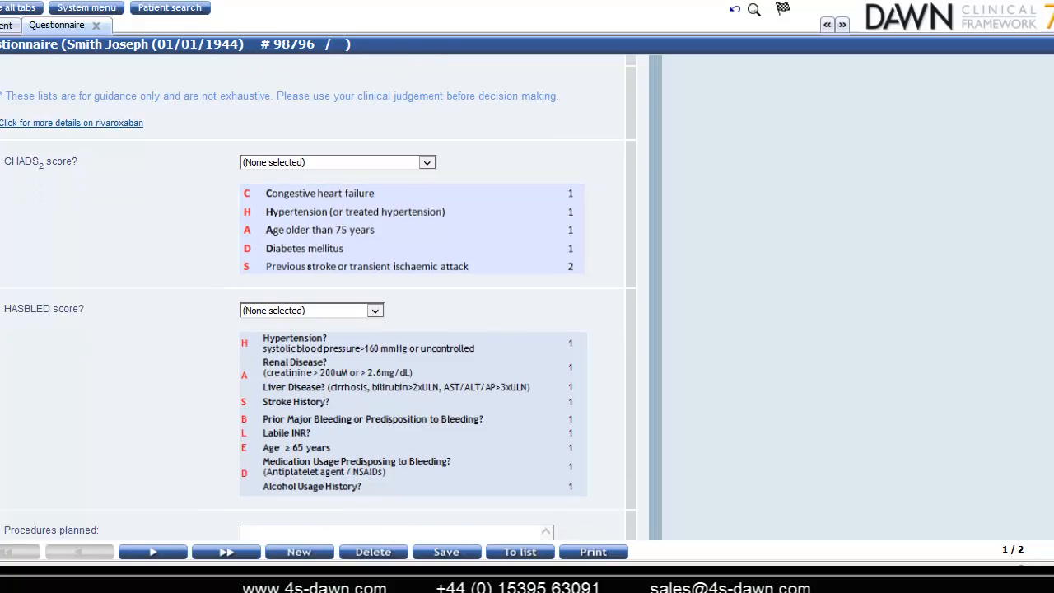
scroll(318, 300, "down", 1)
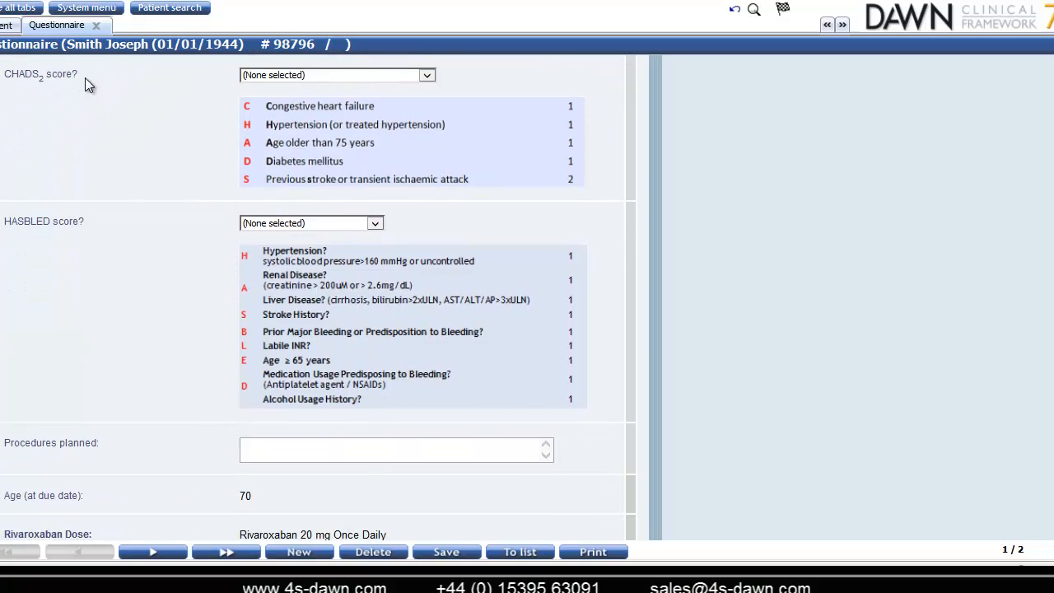
left_click(428, 75)
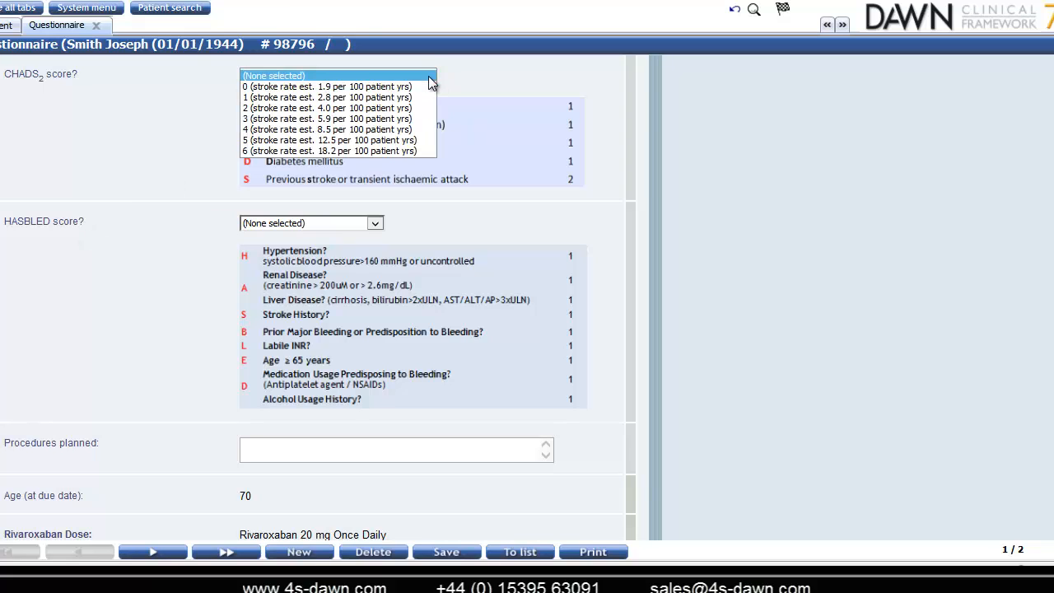
left_click(429, 77)
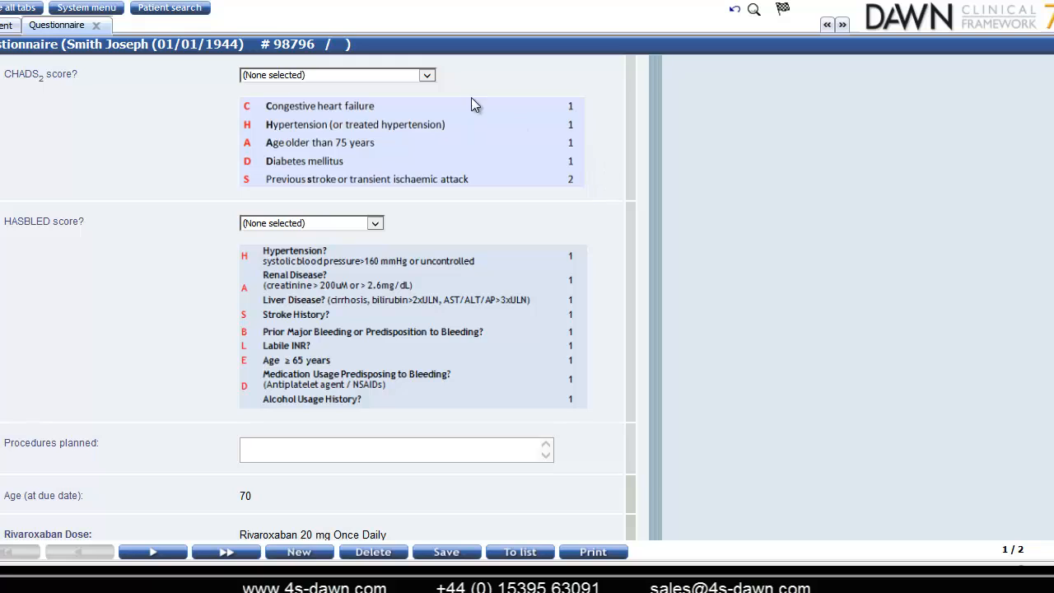
left_click(431, 76)
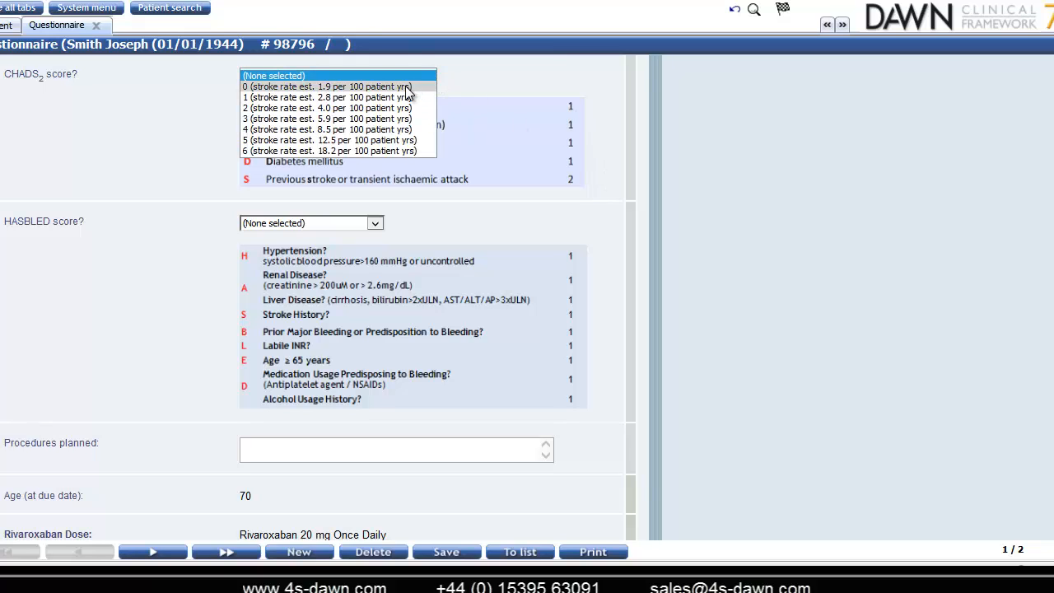
left_click(408, 87)
left_click(376, 225)
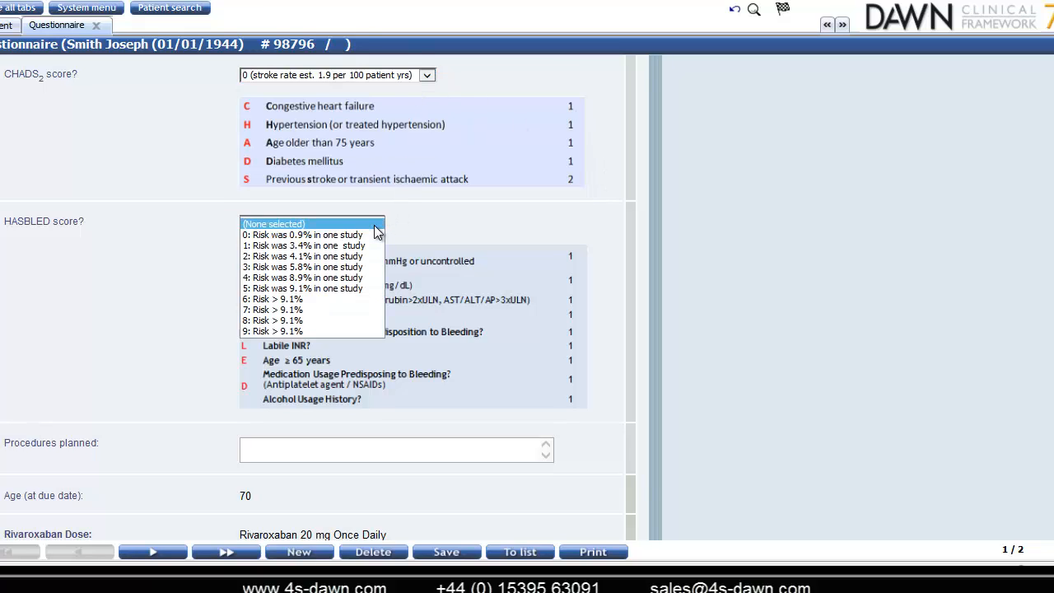
left_click(339, 235)
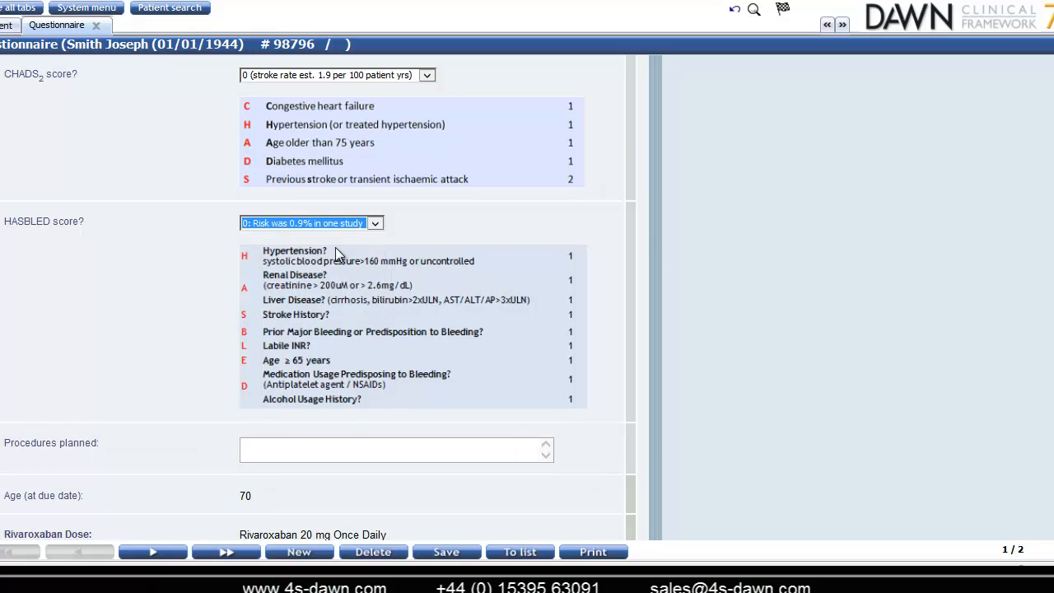
Step: Leave the planned procedures and comments blank, mark the Rivaroxaban Follow Up as complete, and close it to return to the patient record
scroll(330, 329, "down", 5)
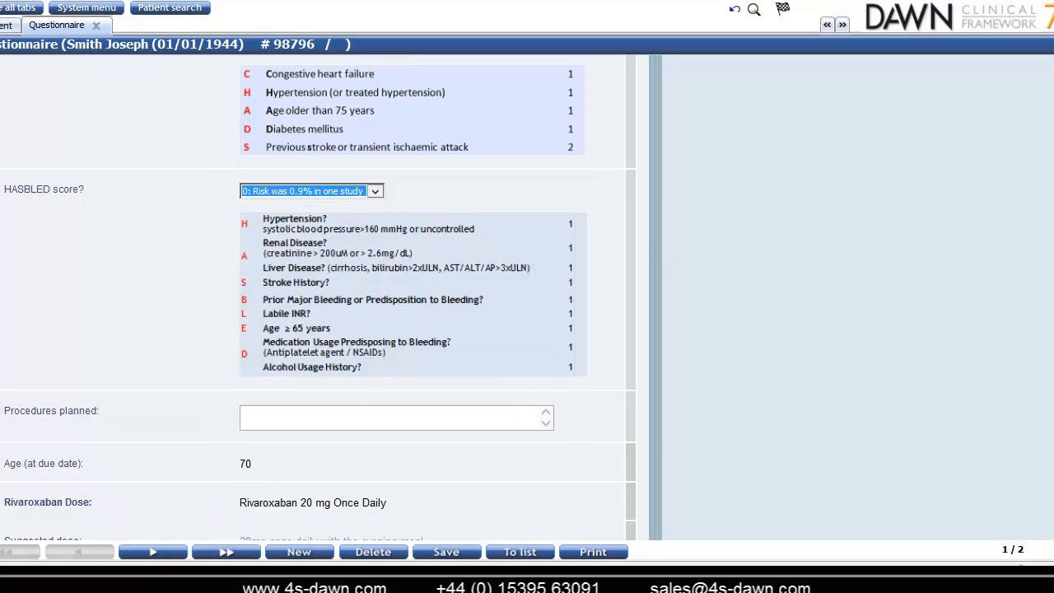
left_click(349, 172)
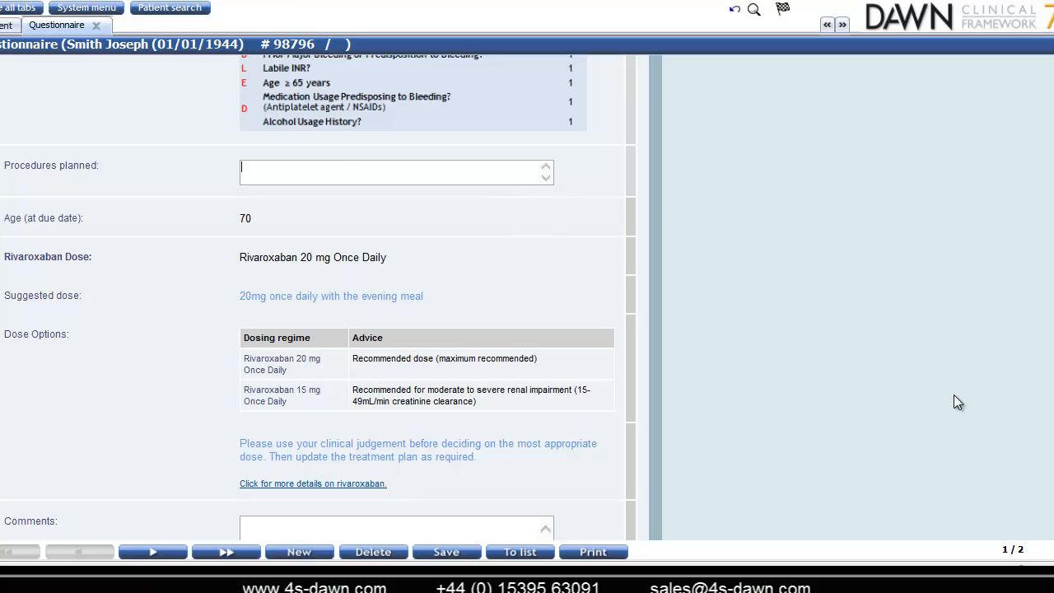
scroll(321, 298, "down", 3)
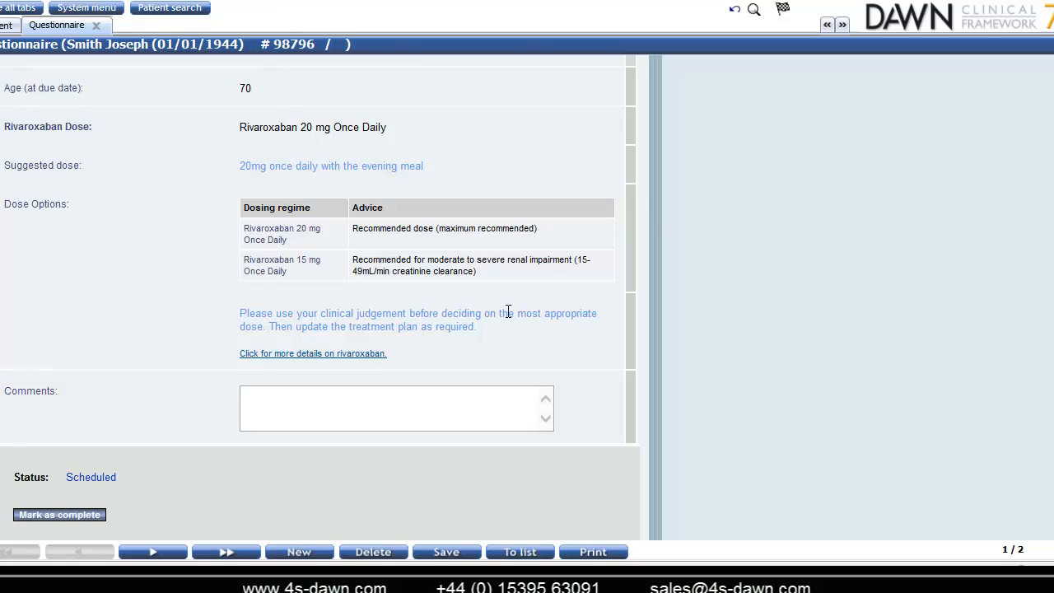
left_click(304, 405)
left_click(52, 517)
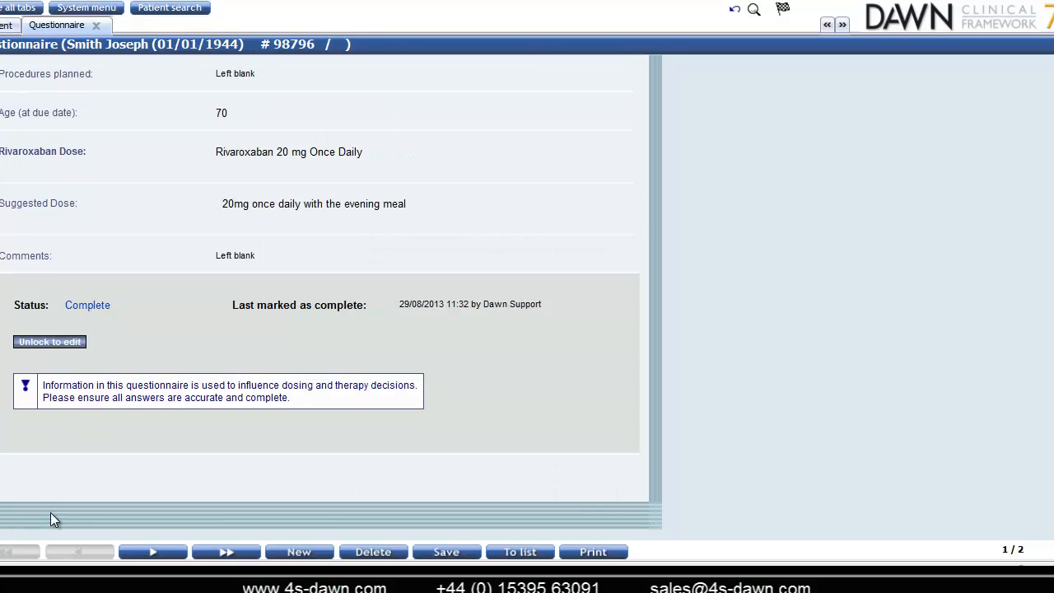
left_click(96, 26)
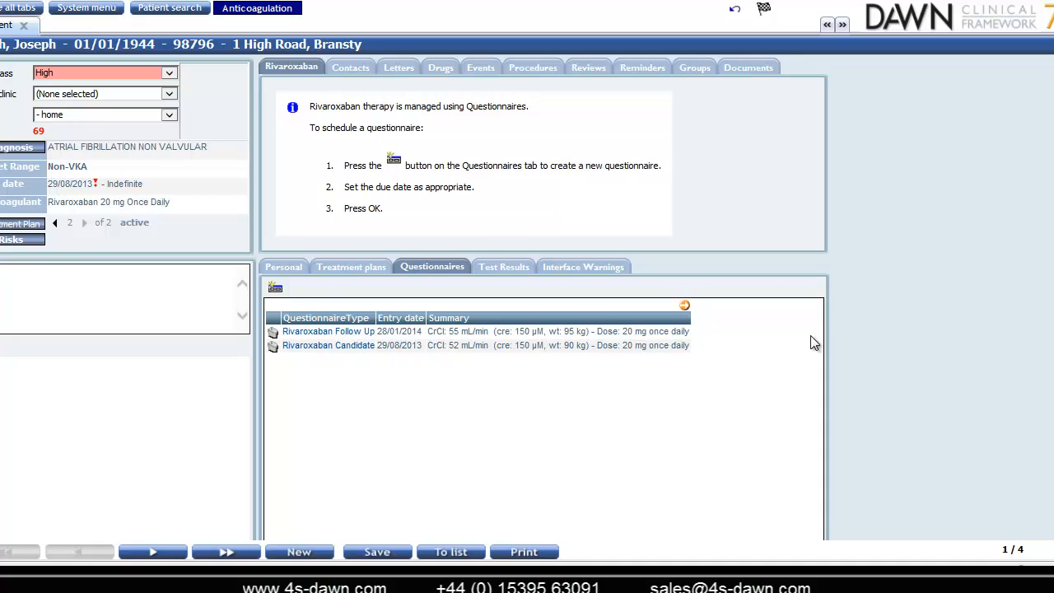
Step: Schedule another Rivaroxaban Follow Up questionnaire for the patient with a completion date of 29/08/2014 and save it
left_click(275, 290)
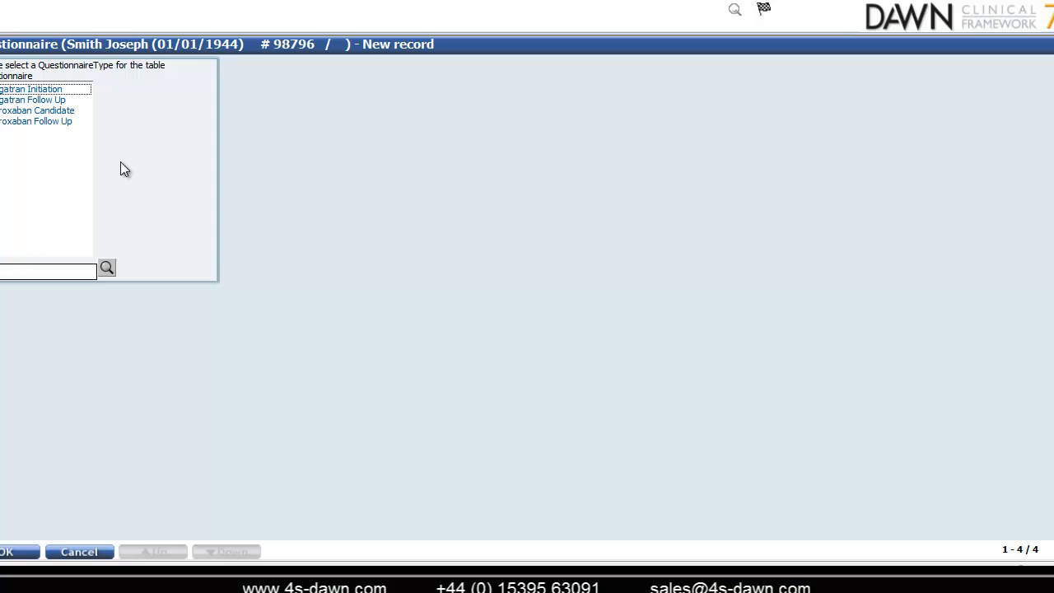
left_click(51, 123)
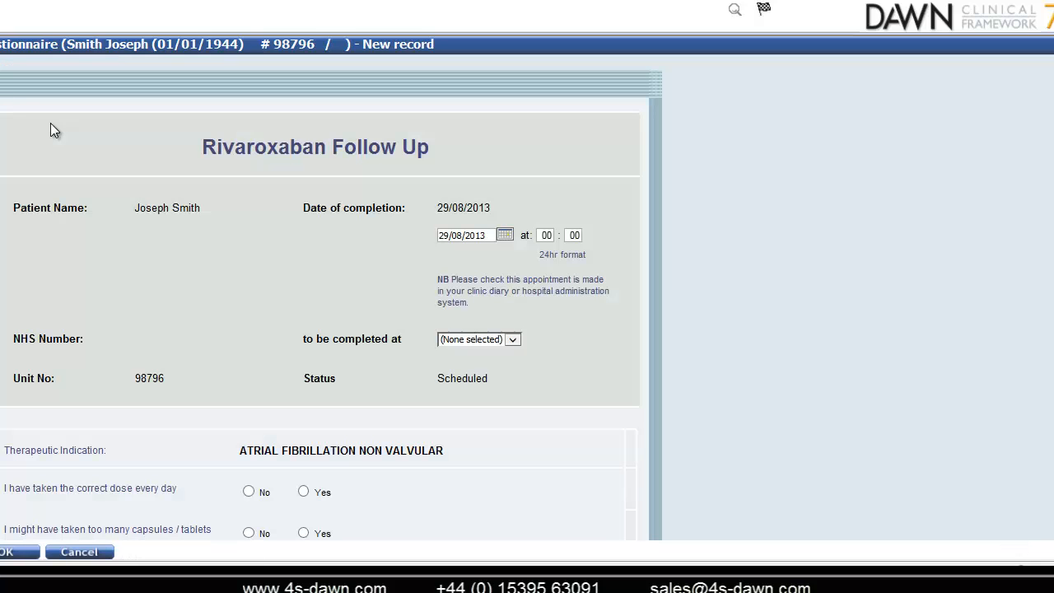
left_click(507, 235)
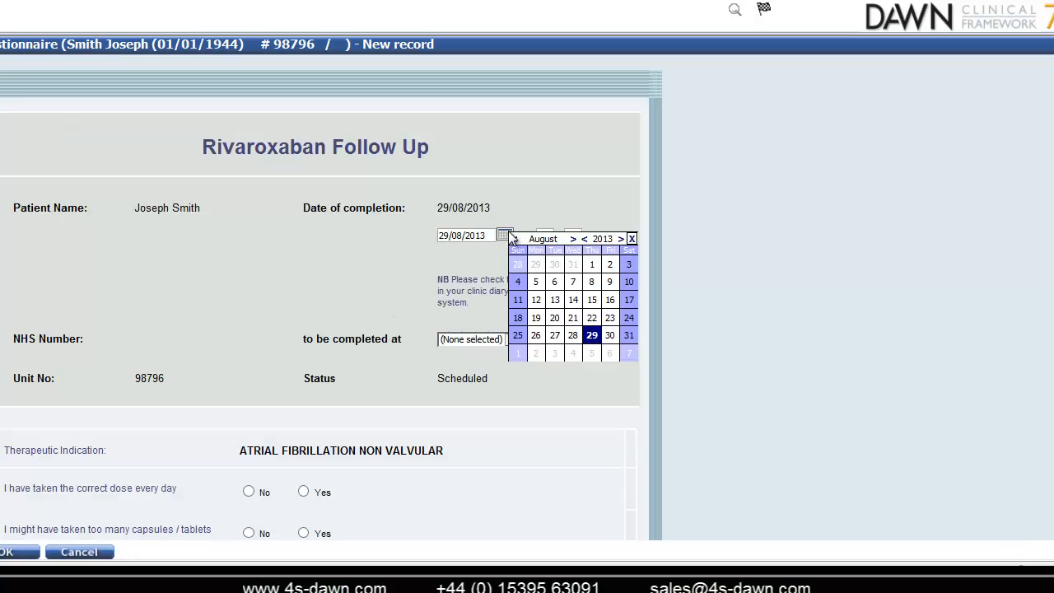
left_click(622, 238)
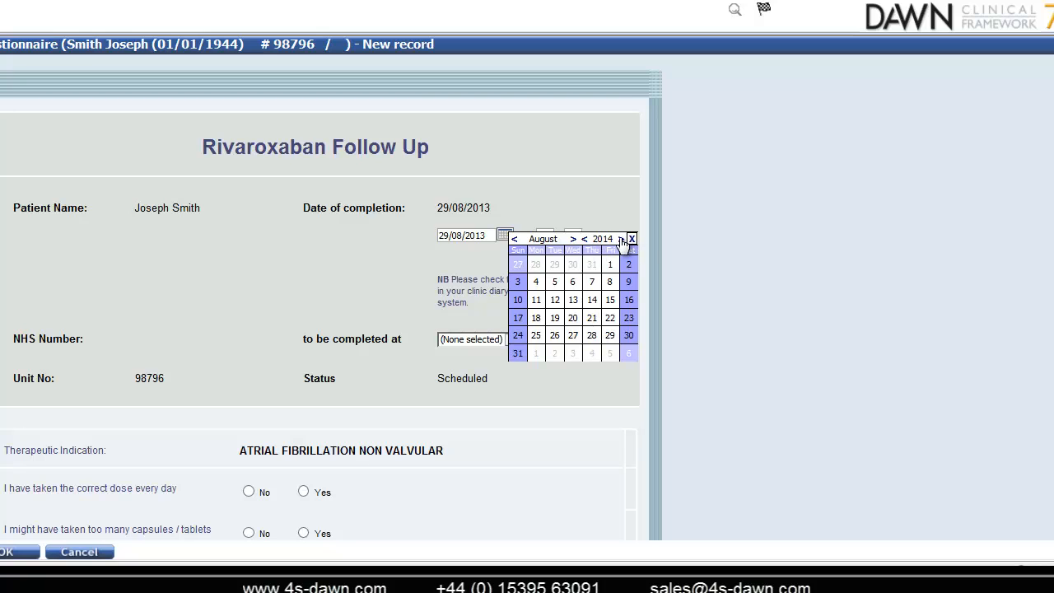
left_click(609, 334)
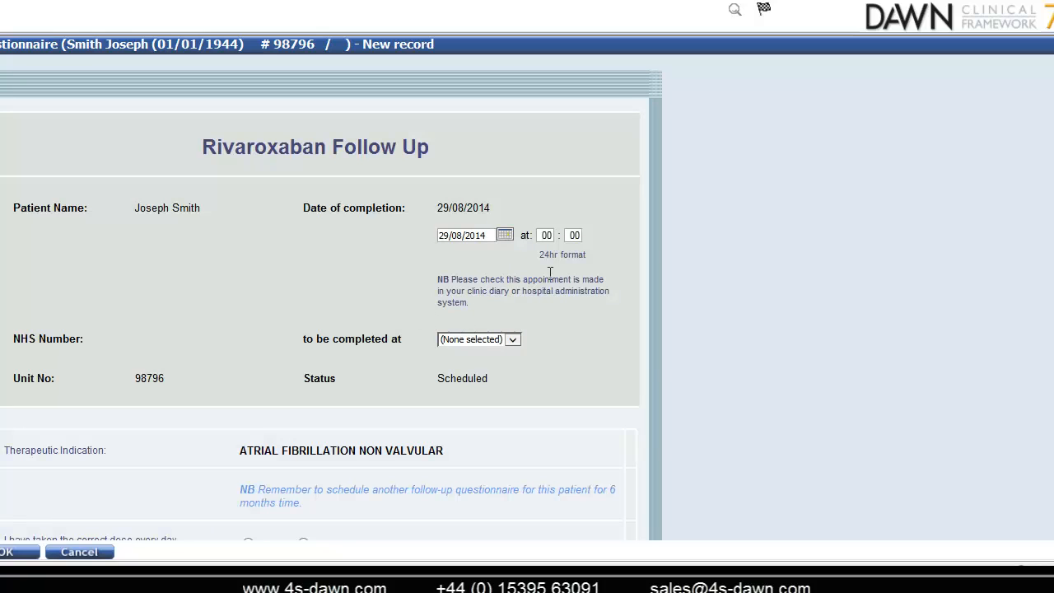
left_click(29, 553)
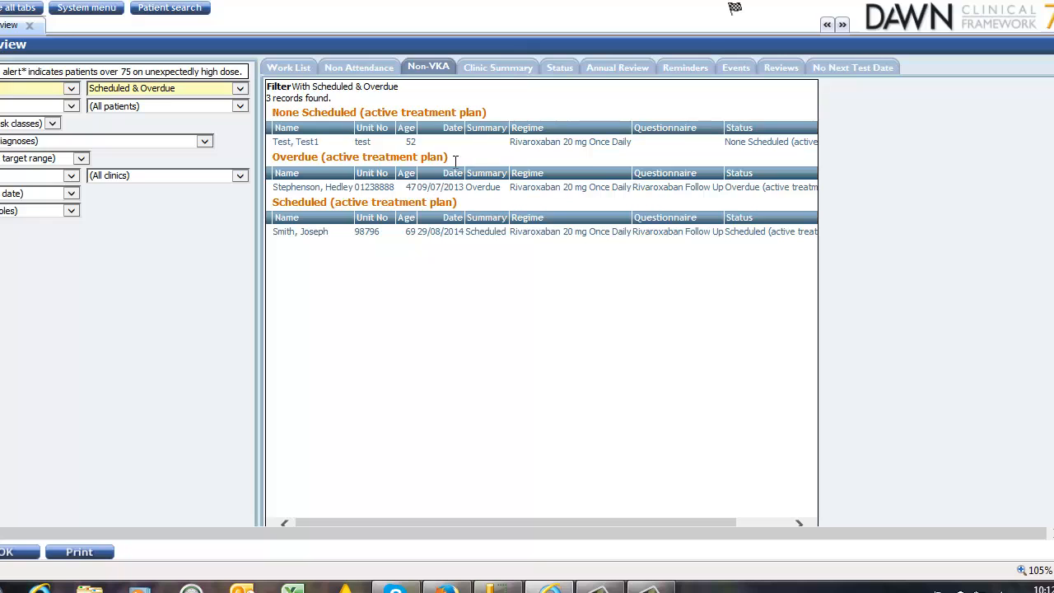
Step: Open the patient with the scheduled 29/08/2014 Rivaroxaban Follow Up from the Non-VKA overview list
double_click(472, 233)
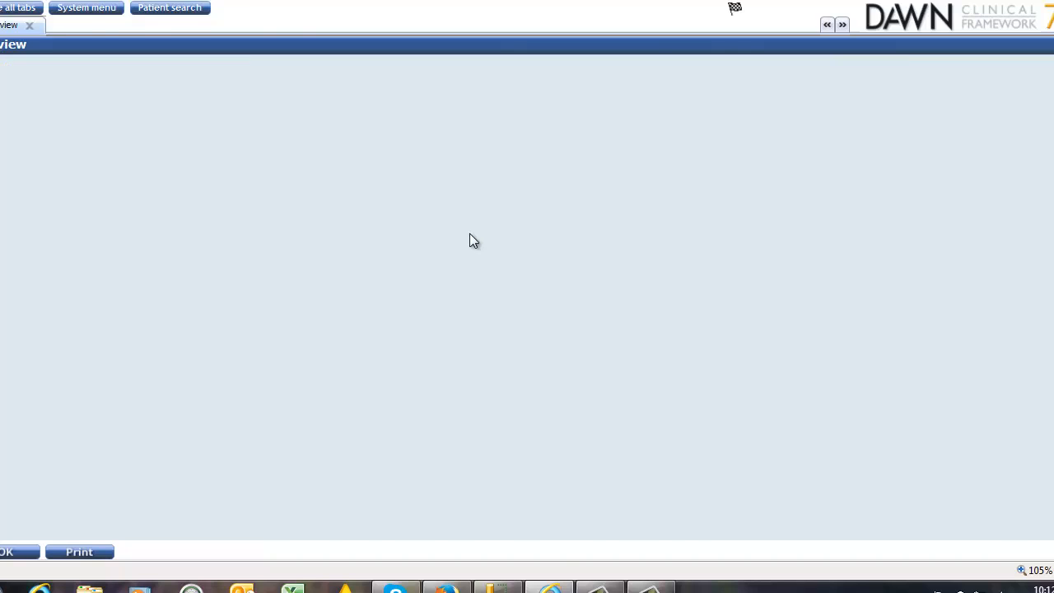